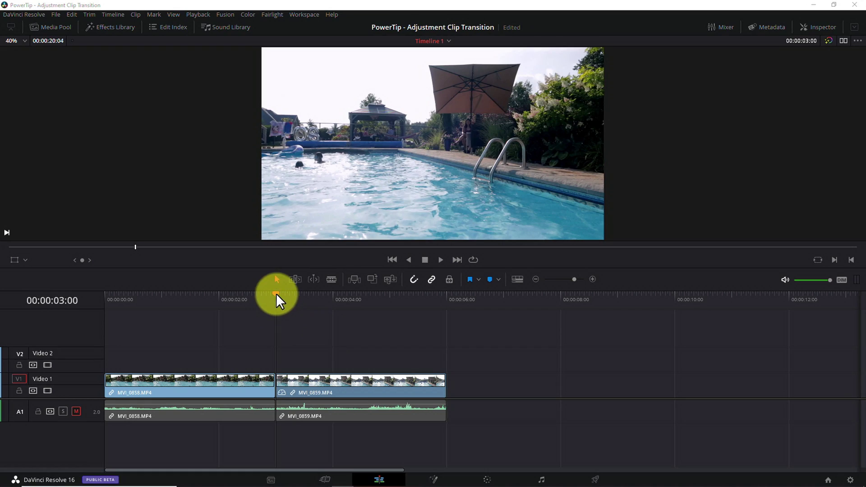
- Move MVI_0859 up to Video 2, extend MVI_0858 to end at 4:00, and split MVI_0859 at 4:00
mouse_move(276, 294)
left_mouse_down()
mouse_move(242, 294)
mouse_move(275, 294)
left_mouse_up()
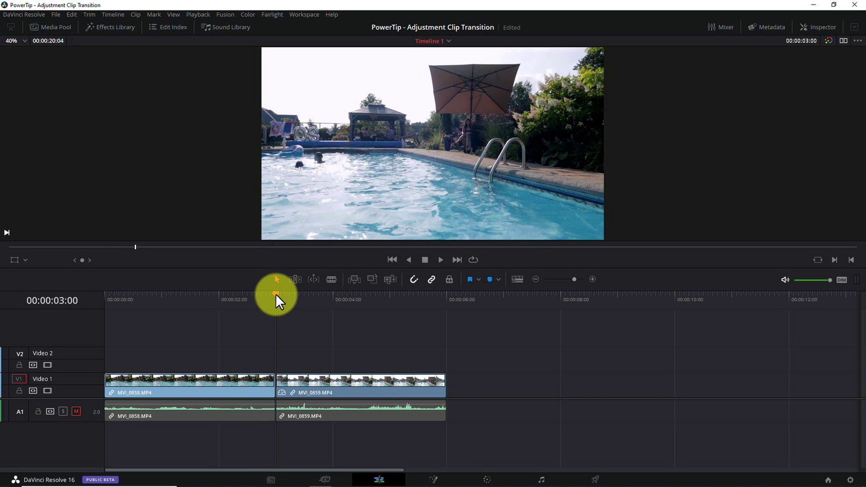
left_click_drag(307, 383, 302, 357)
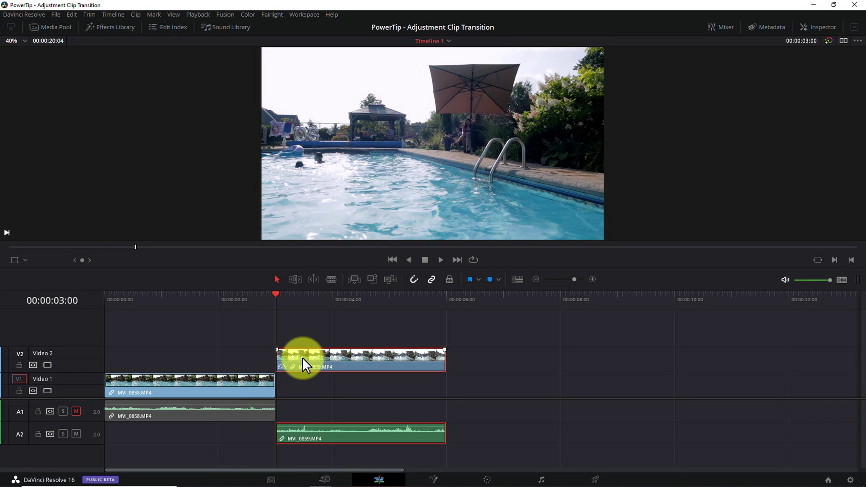
key("shift+Right")
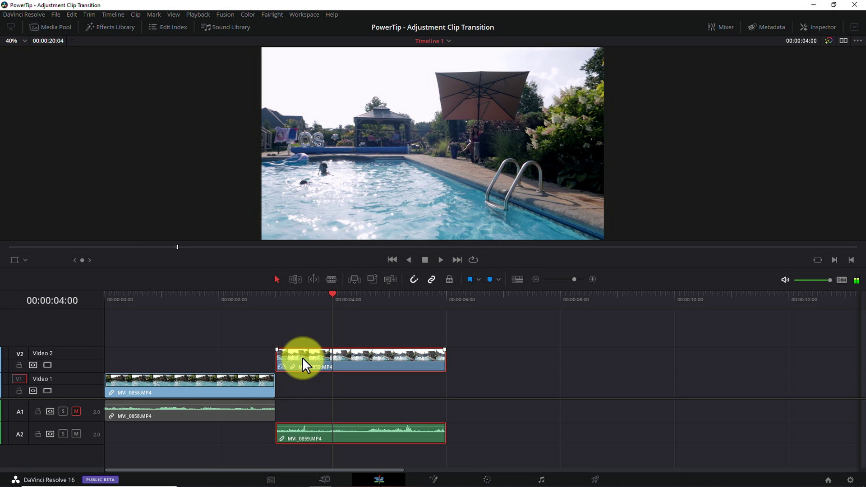
left_click(272, 387)
left_click_drag(273, 387, 332, 371)
key("ctrl+b")
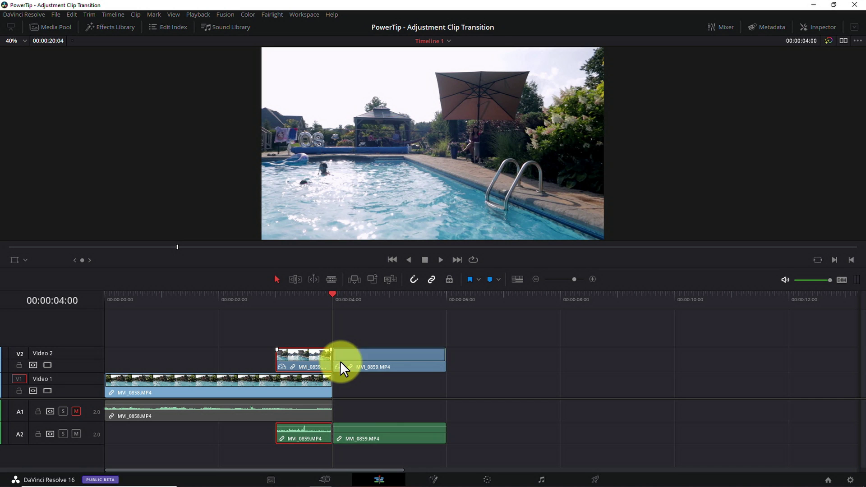
- Extend the Video 2 clip back to start at 2:00 and split MVI_0858 at 2:00
key("shift+Left")
key("shift+Left")
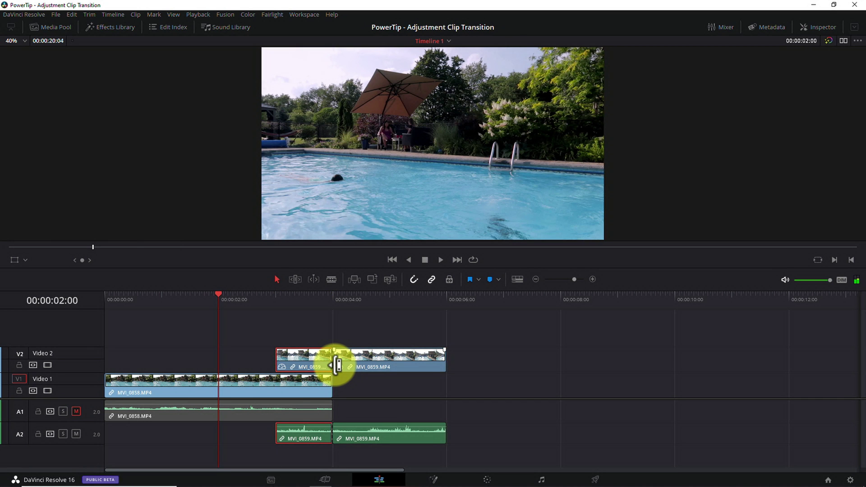
left_click(277, 358)
left_click_drag(276, 358, 219, 375)
left_click(223, 385)
key("ctrl+b")
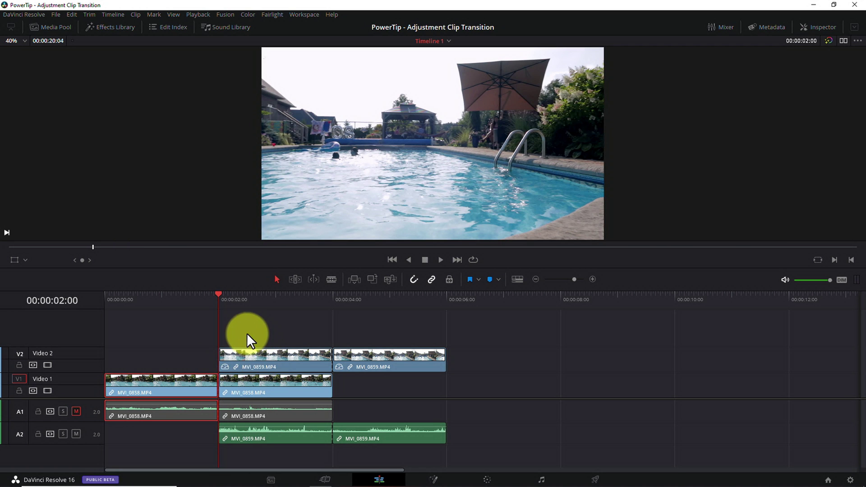
- Combine the overlapping 2:00–4:00 clips into a new Fusion clip
left_click_drag(248, 333, 259, 385)
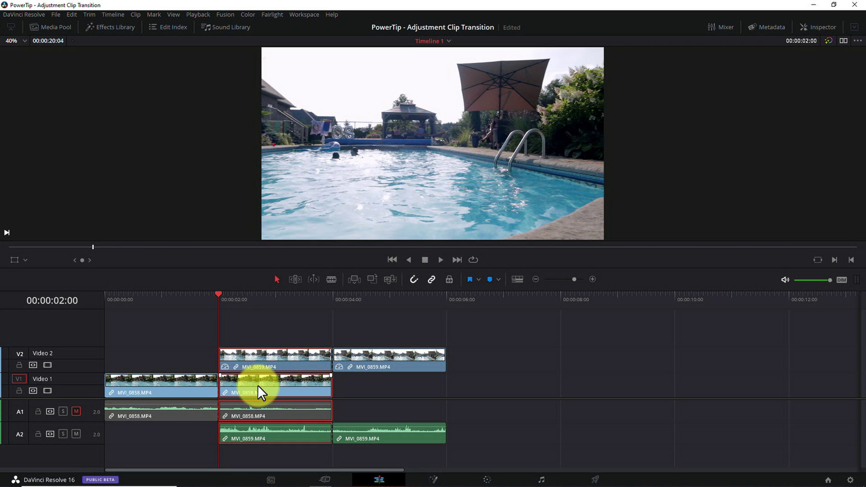
right_click(258, 363)
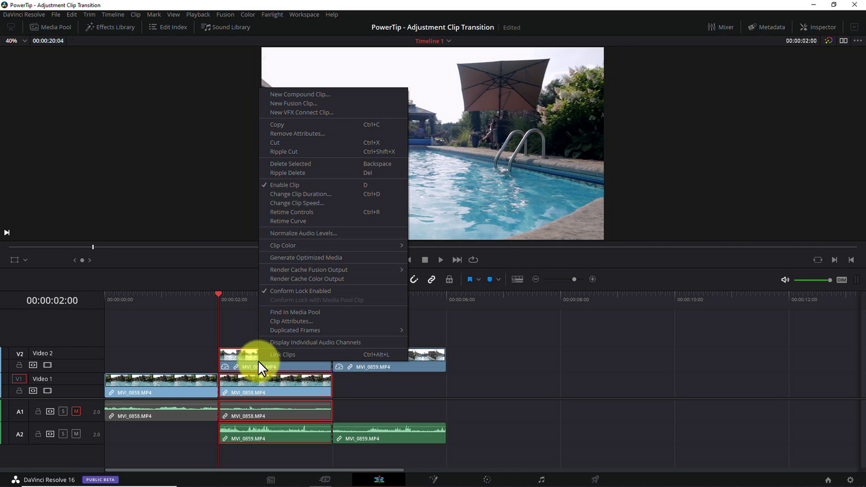
left_click(317, 104)
left_click(262, 299)
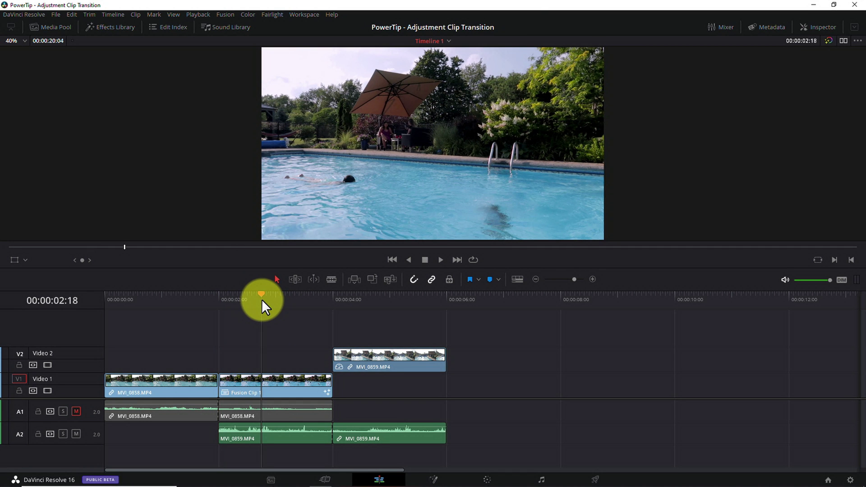
- In Fusion Clip 1's node graph, disconnect MediaIn1 from Merge1 and import the Zoom_IN_6_Frames group
left_click(434, 477)
left_click_drag(122, 342, 202, 420)
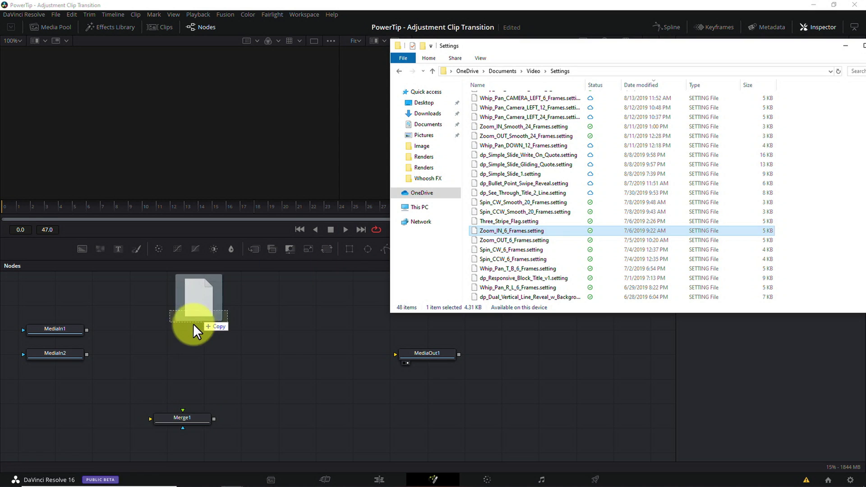
left_click_drag(193, 323, 183, 332)
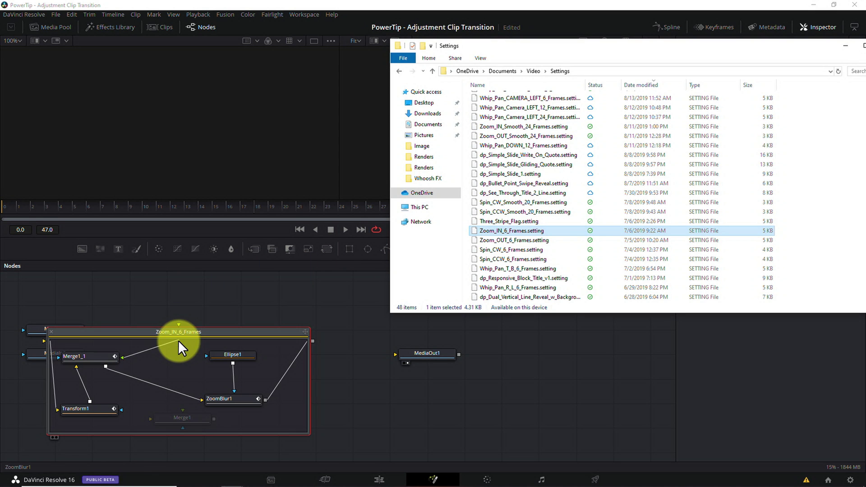
left_click_drag(96, 339, 188, 310)
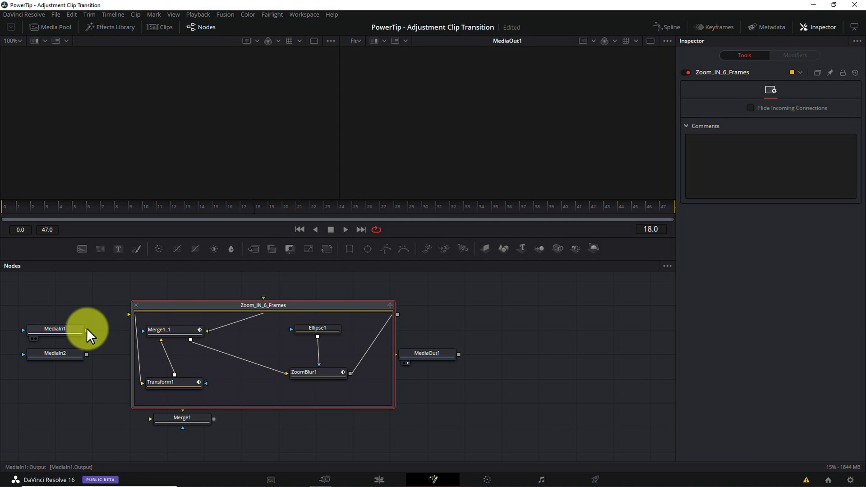
- Connect MediaIn1, MediaIn2 and MediaOut1 to the Zoom_IN_6_Frames group and return to the Edit page
left_click_drag(87, 330, 130, 317)
left_click_drag(87, 354, 262, 297)
left_click_drag(445, 353, 532, 352)
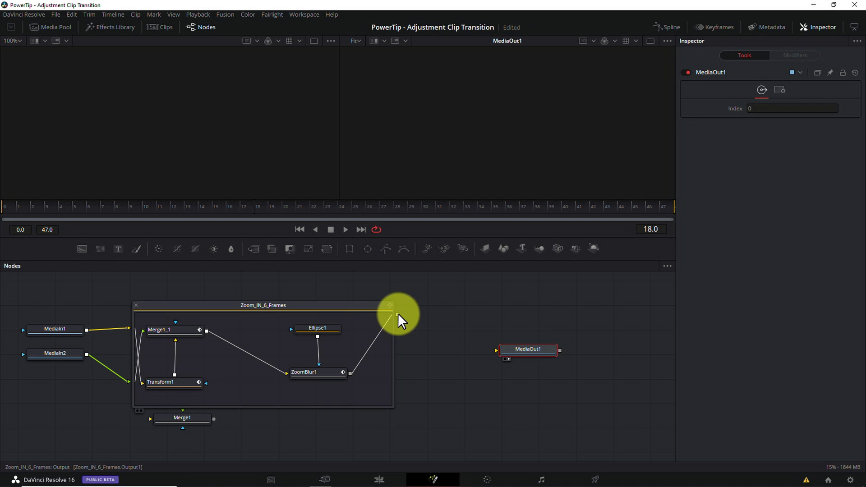
left_click_drag(398, 314, 509, 349)
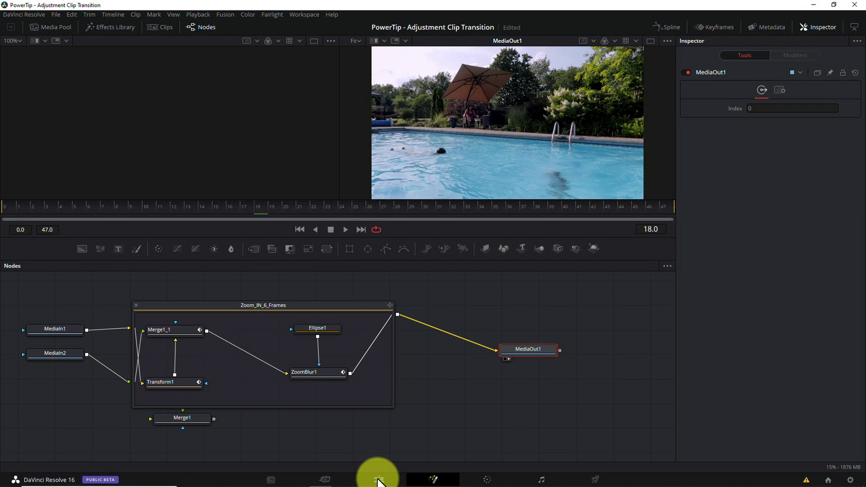
left_click(379, 480)
left_click(176, 298)
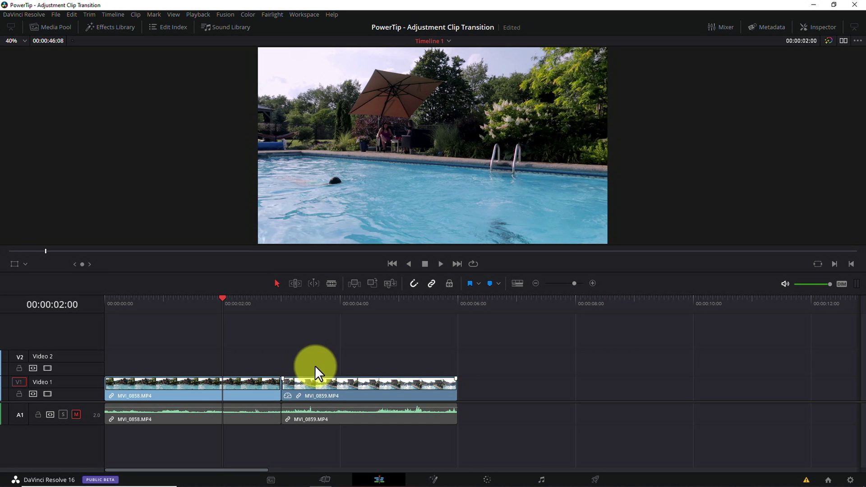
- Replay the timeline from 2:00, then enable Show Power Bins and display the Media Pool
key("space")
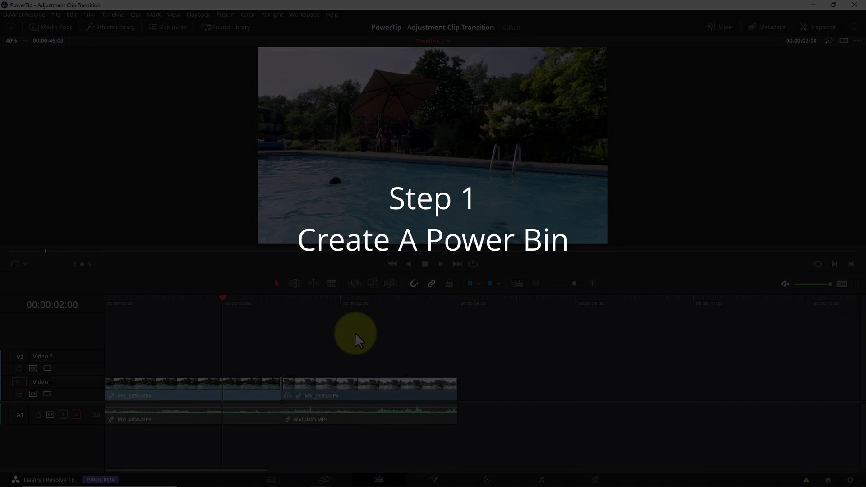
key("space")
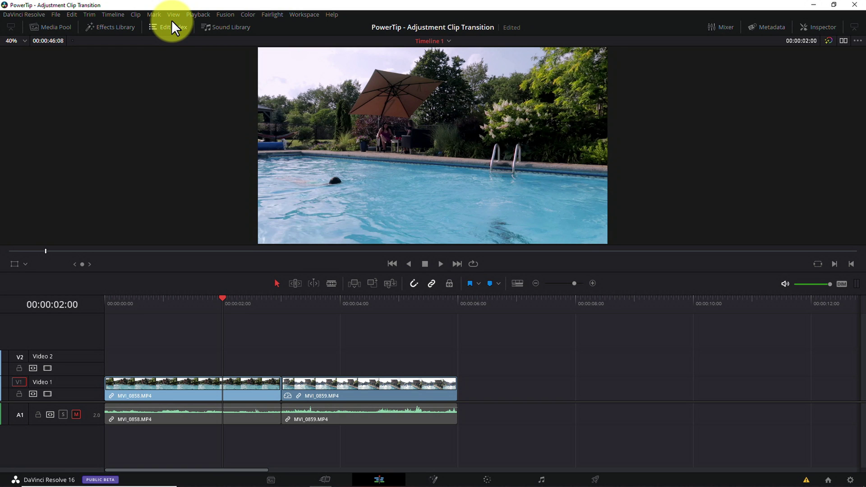
left_click(173, 14)
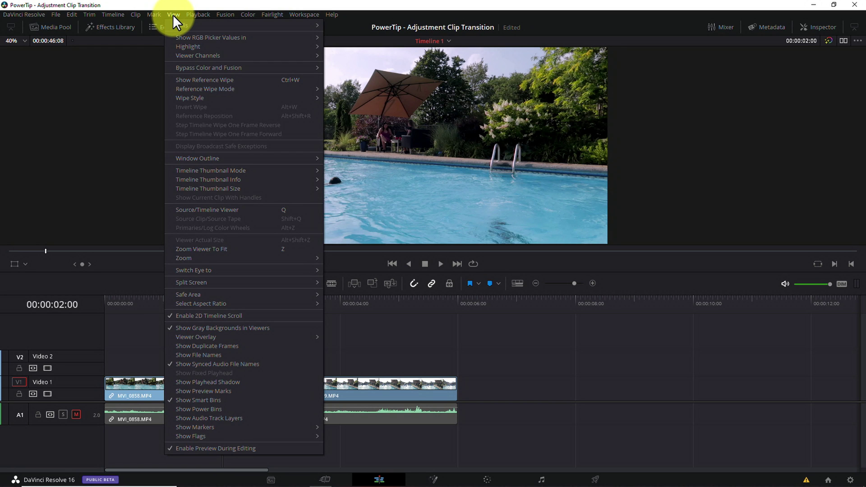
left_click(235, 411)
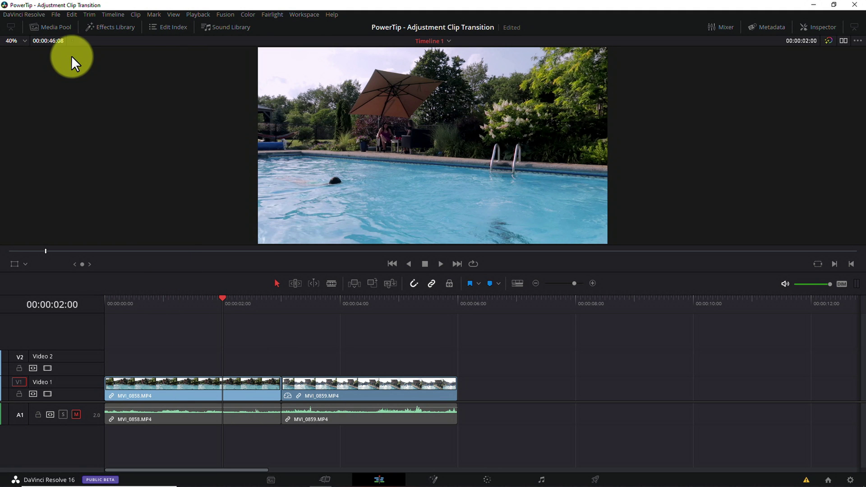
left_click(61, 26)
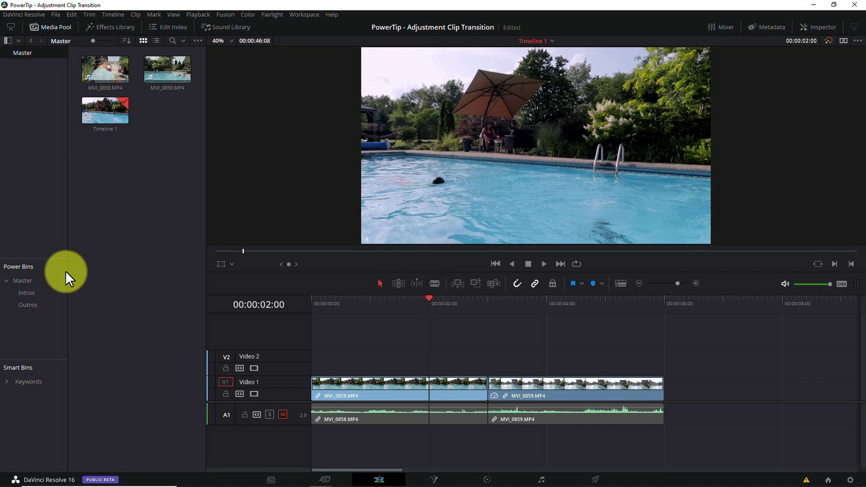
- Create a new power bin named 'Transitions' under the Master power bin
left_click(28, 316)
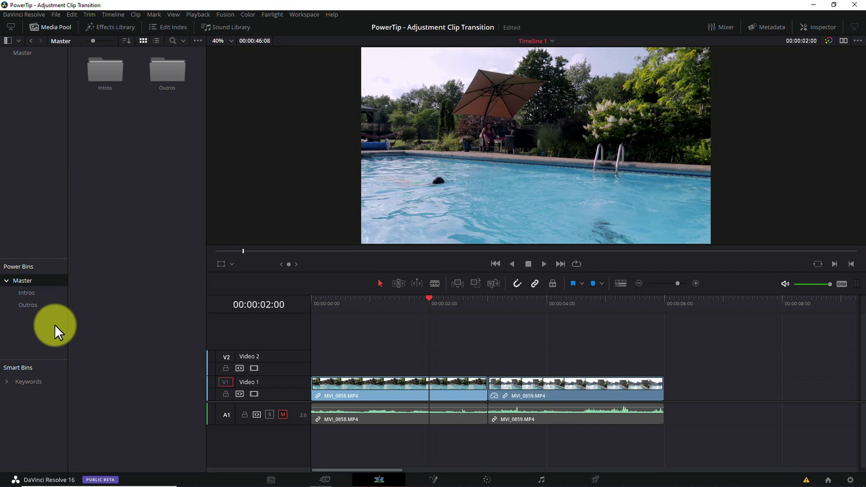
key("ctrl+shift+n")
type("Tran")
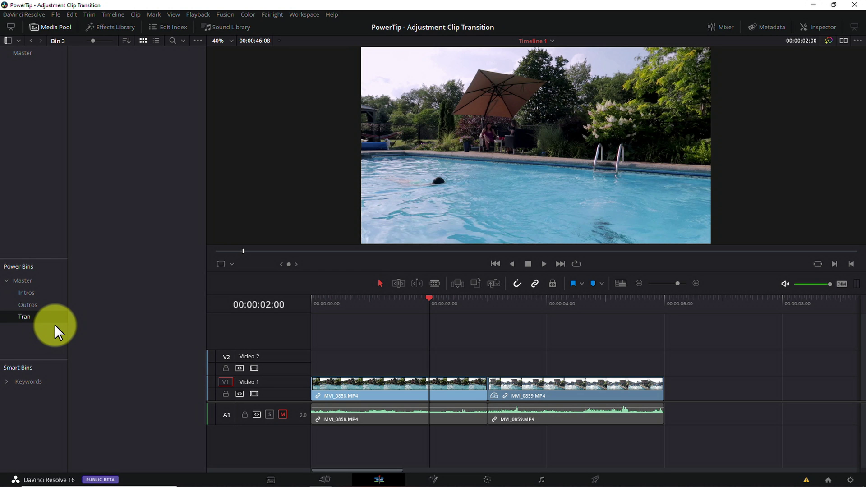
type("sitions")
key("Return")
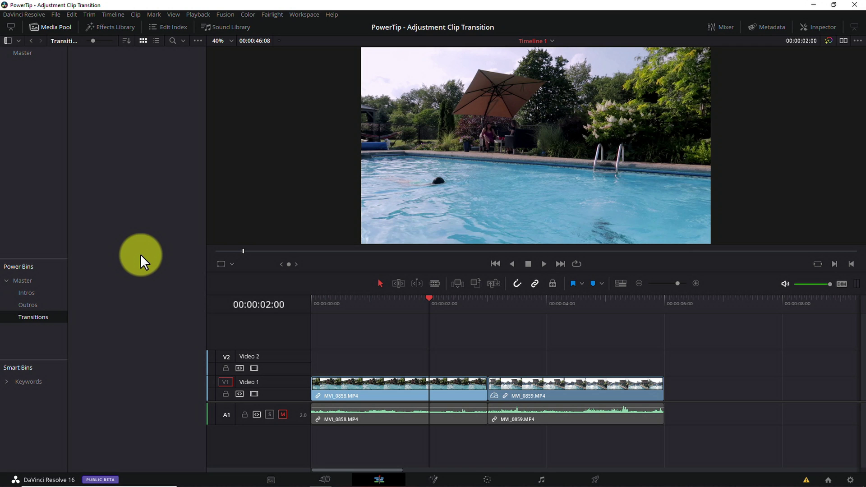
- Place an Adjustment Clip on Video 2 from 2:00, cut it off at 3:00, and show its Inspector settings
left_click(111, 26)
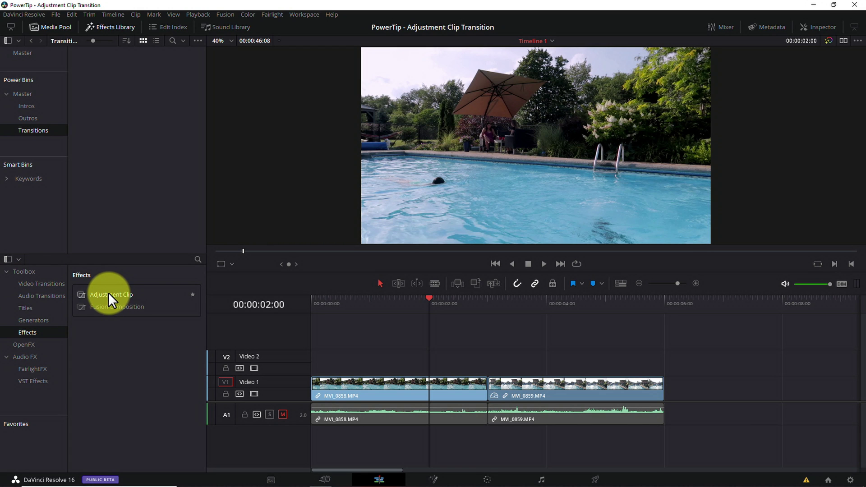
left_click_drag(108, 295, 426, 363)
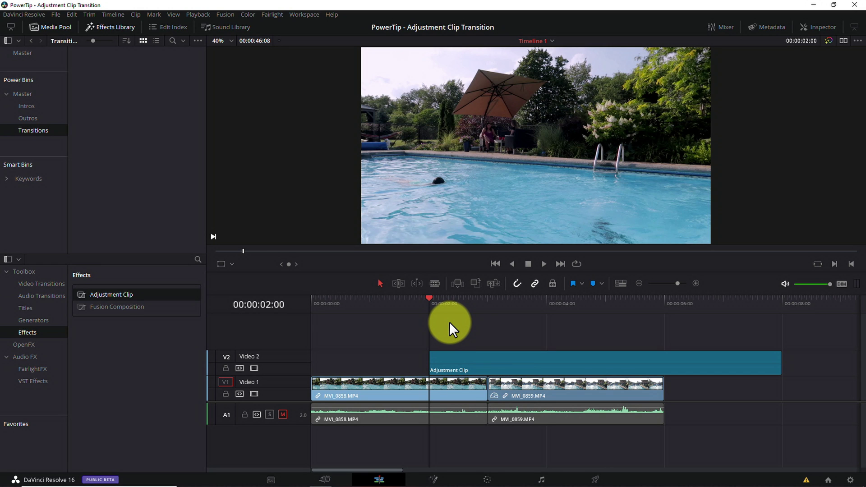
key("Down")
left_click(495, 365)
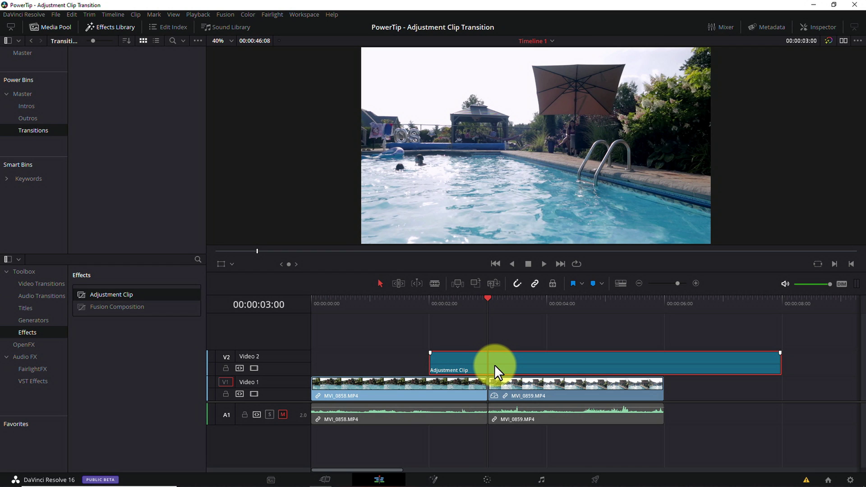
key("ctrl+b")
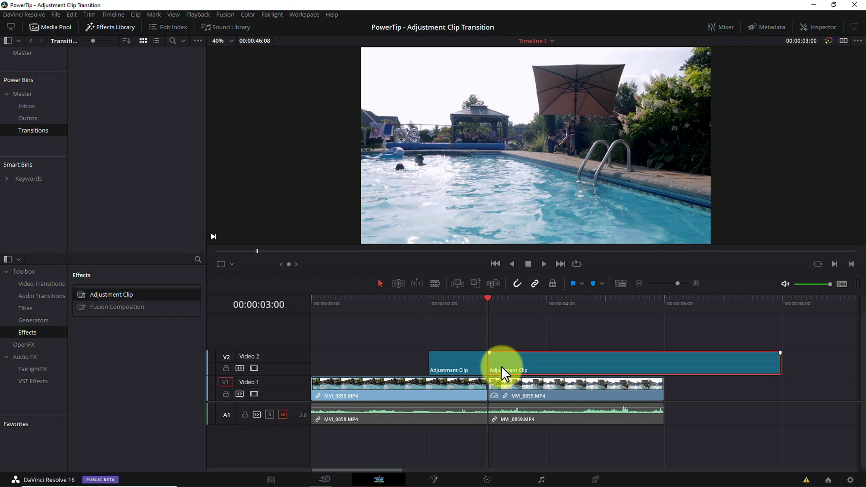
key("Delete")
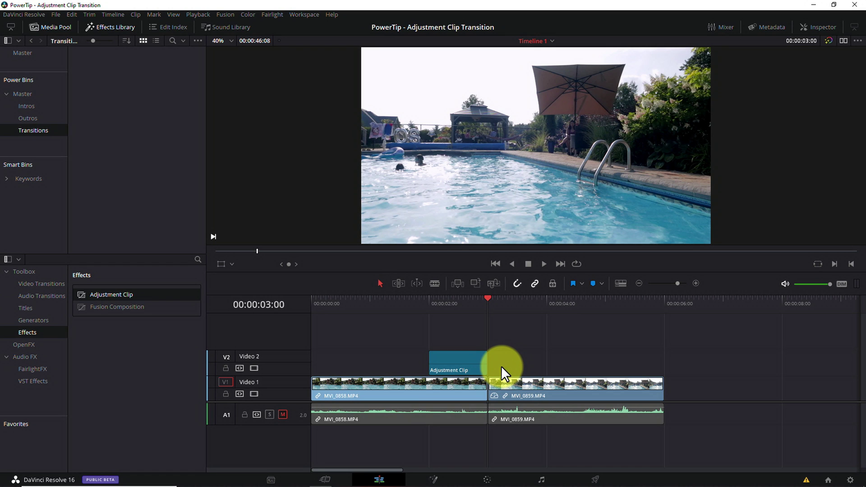
left_click(440, 356)
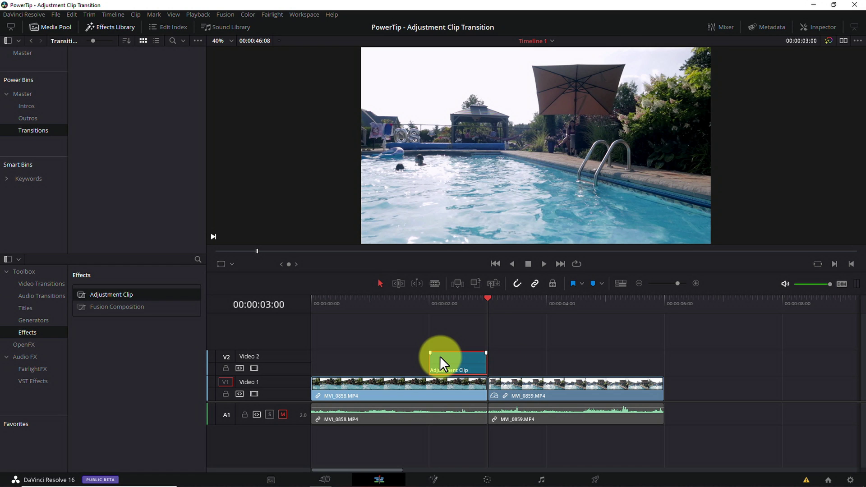
left_click(814, 26)
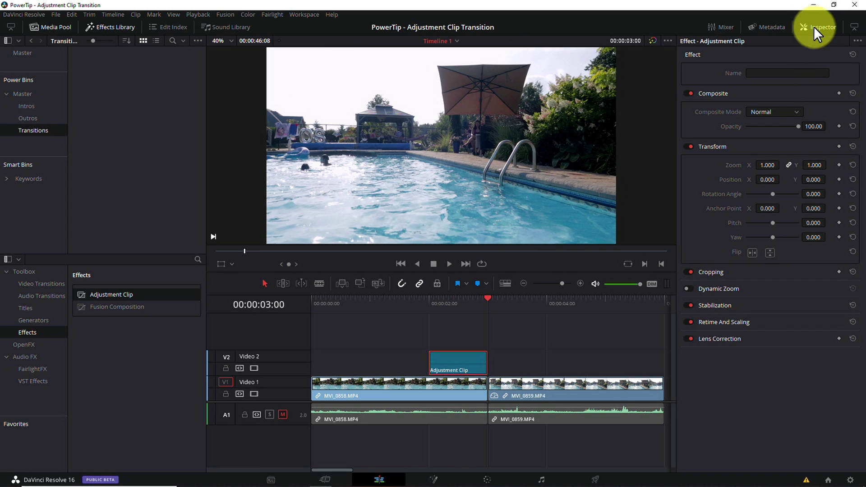
- Rename the adjustment clip 'Dummy', save it into the Transitions power bin, then re-place it on Video 2
left_click(781, 74)
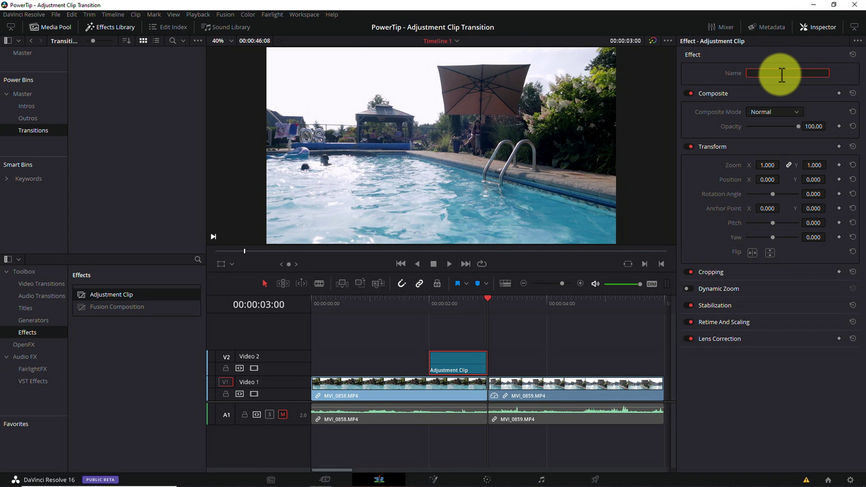
type("Dummy")
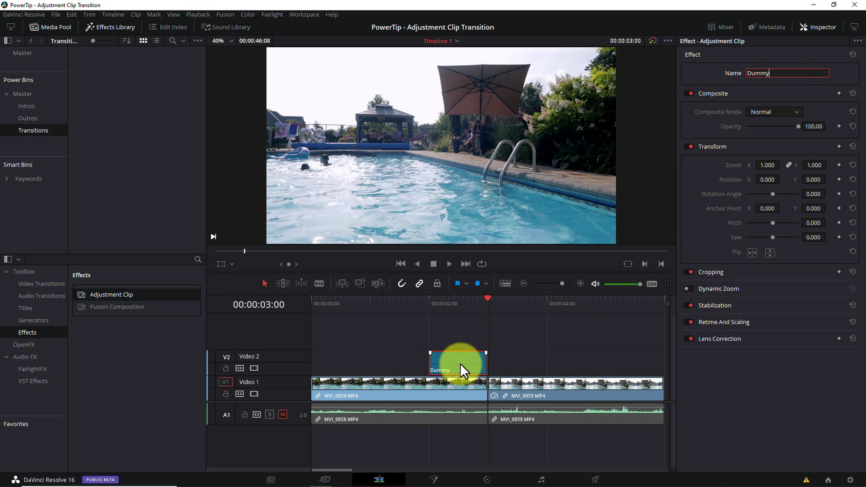
left_click_drag(461, 363, 131, 111)
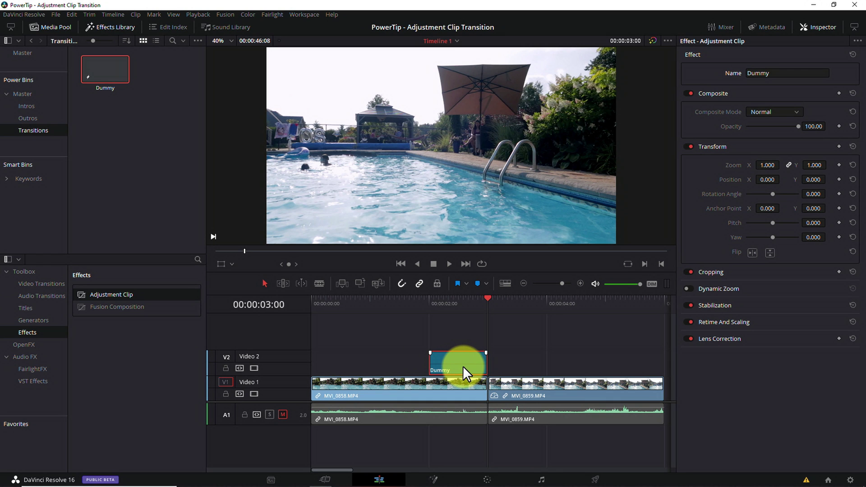
key("Delete")
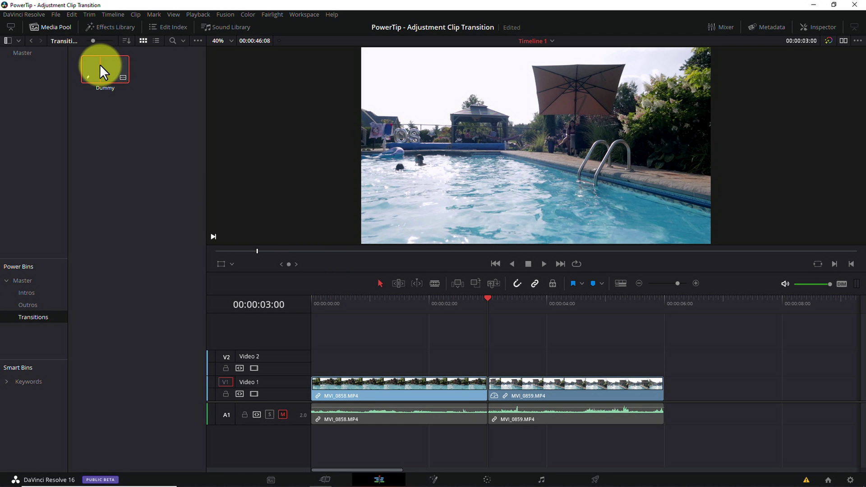
left_click_drag(101, 64, 463, 363)
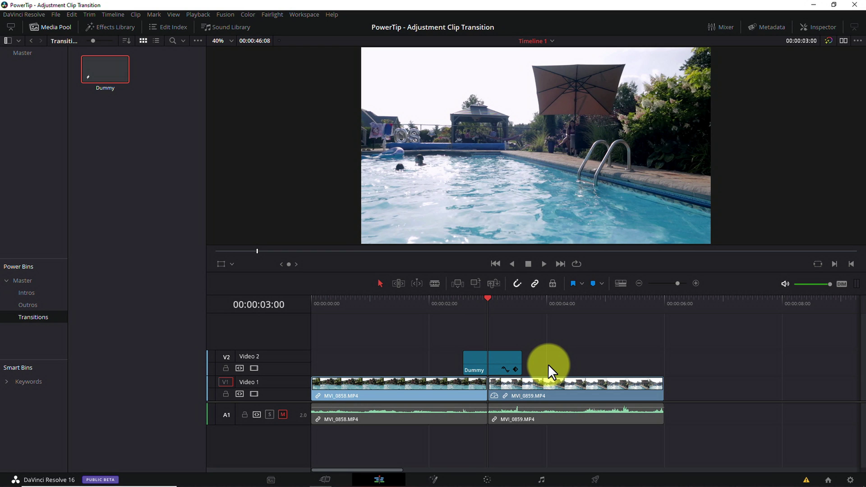
- Slide the Dummy clip on Video 2 so it starts at 00:00:02:12
key("Left")
key("Left")
key("Left")
key("Left")
key("Left")
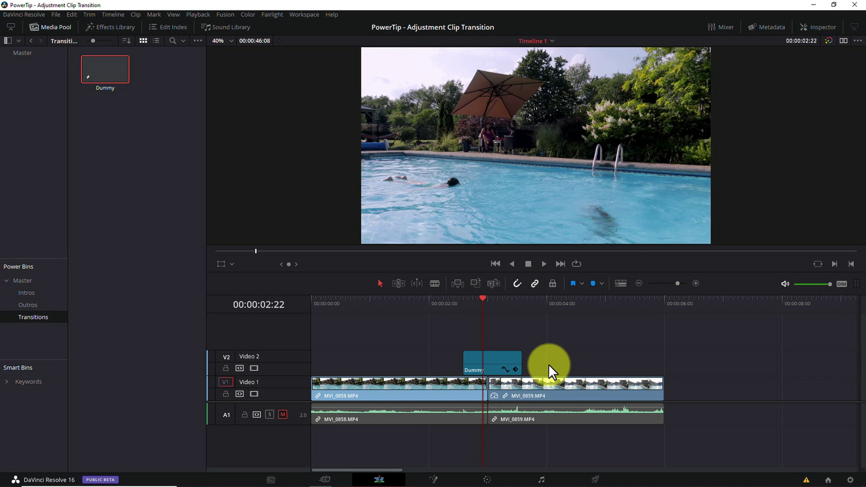
key("Left")
key("Left")
key("Left")
key("Left")
key("Left")
key("Left")
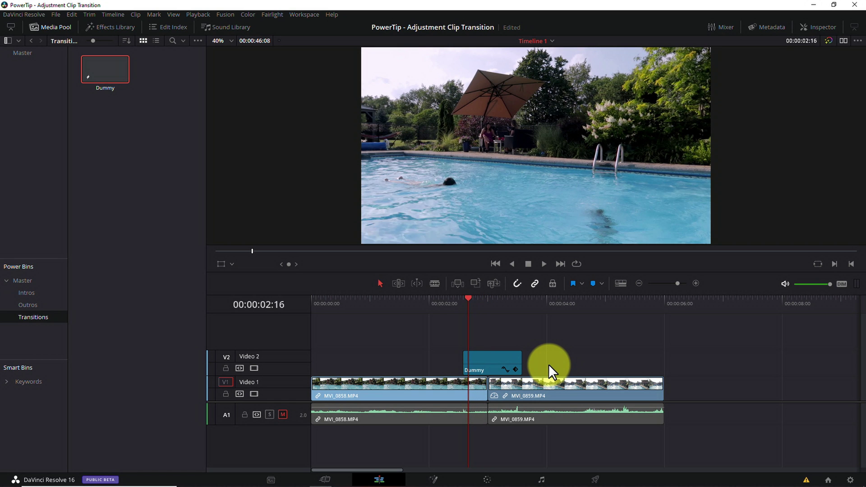
key("Left")
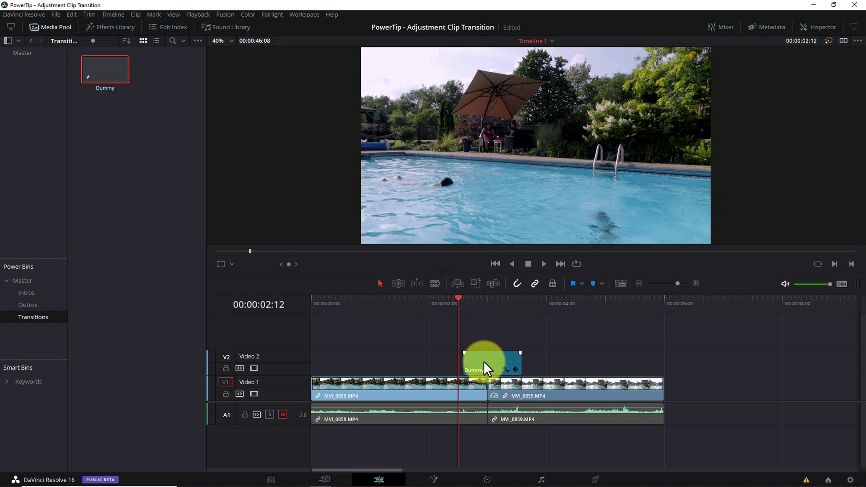
left_click_drag(484, 361, 477, 362)
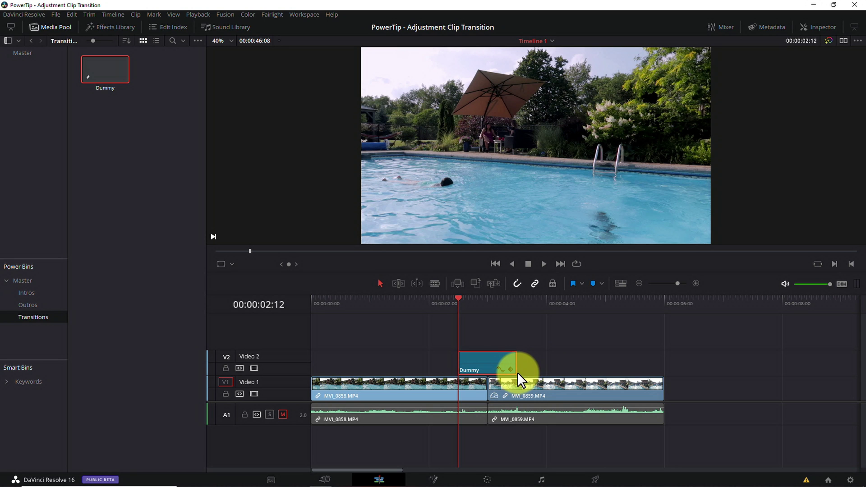
- Open the Dummy clip's Fusion composition and preview it from frame 0
left_click(434, 480)
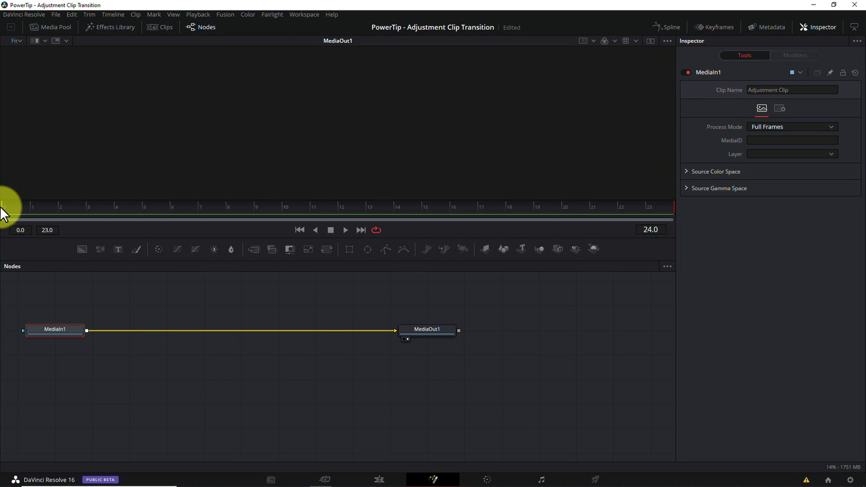
left_click(3, 207)
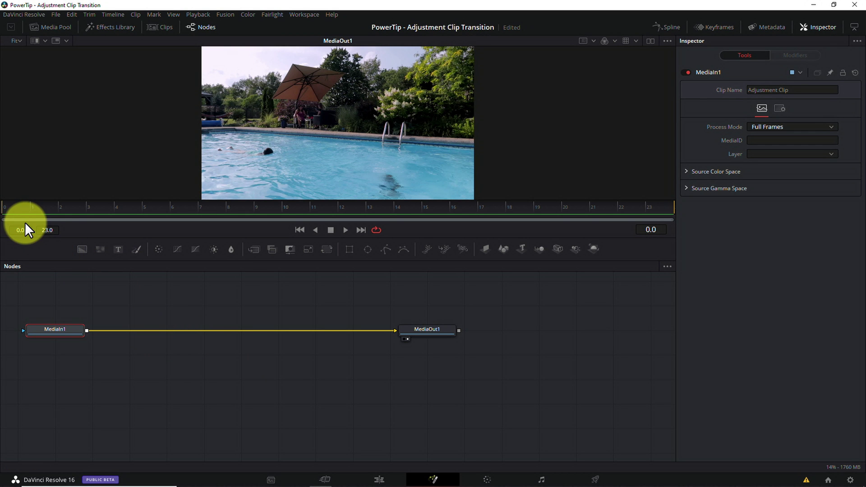
key("space")
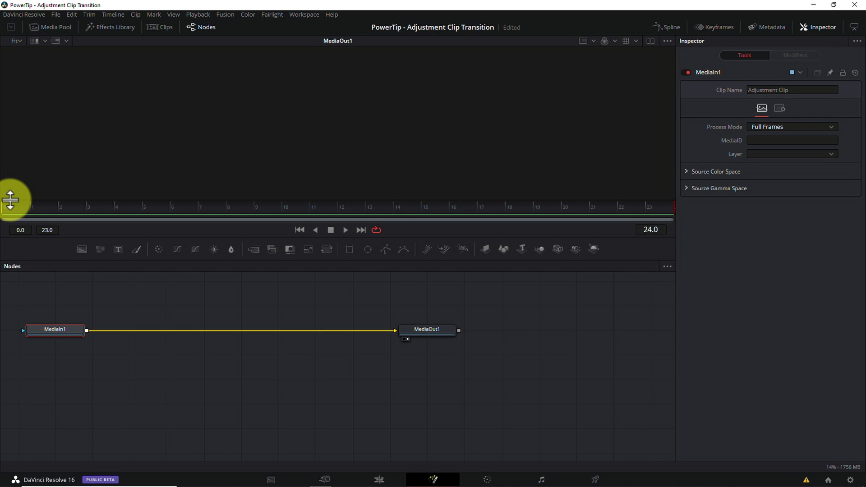
- Add a Transform (Xf) node after MediaIn1 at frame 0
left_click(3, 207)
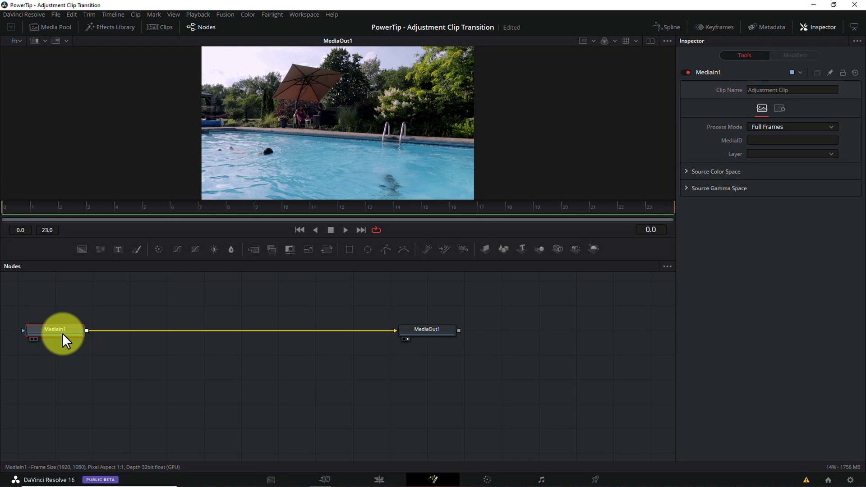
key("shift+space")
type("Transform")
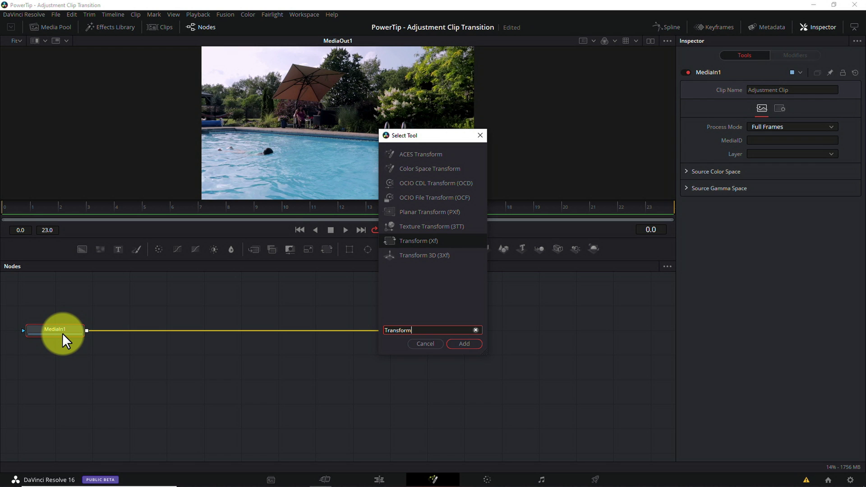
left_click(430, 237)
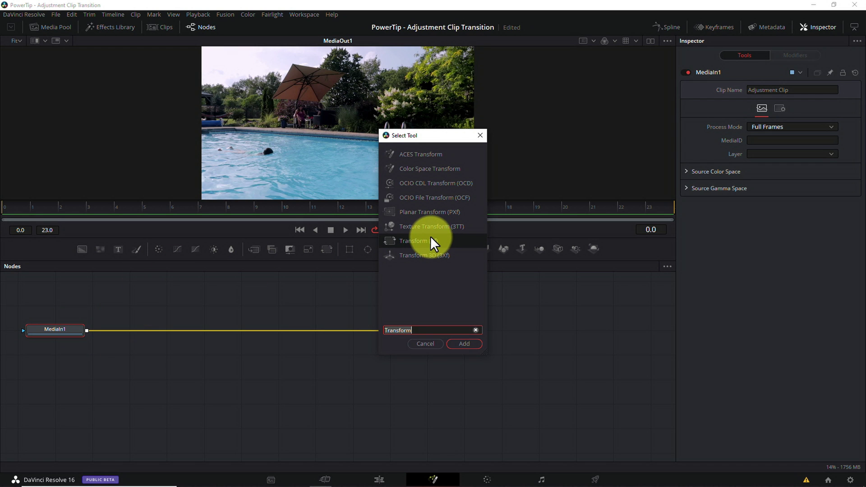
left_click(467, 345)
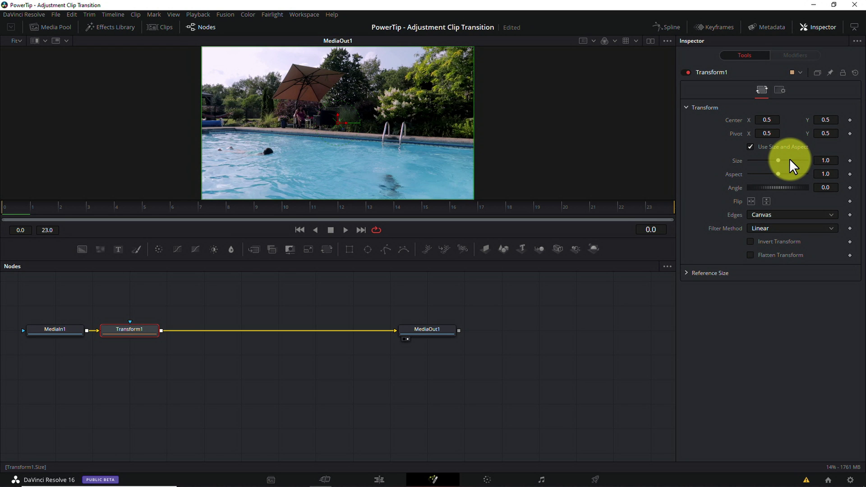
- Keyframe Transform1 Size at 1.0 on frame 0, 4 on frame 11, and 0.5 on frame 12
left_click(850, 161)
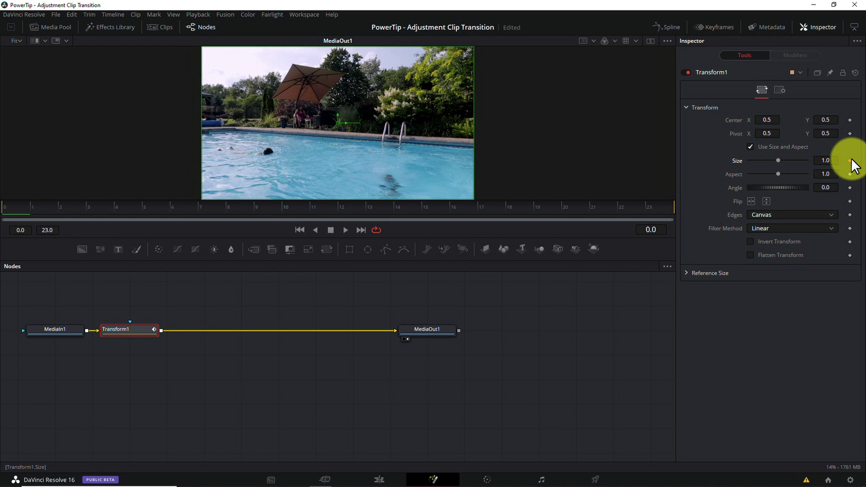
left_click(311, 207)
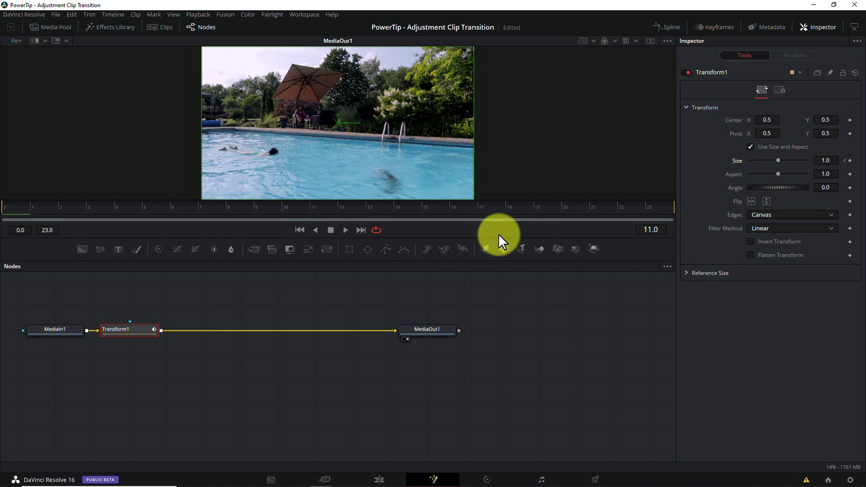
left_click(835, 160)
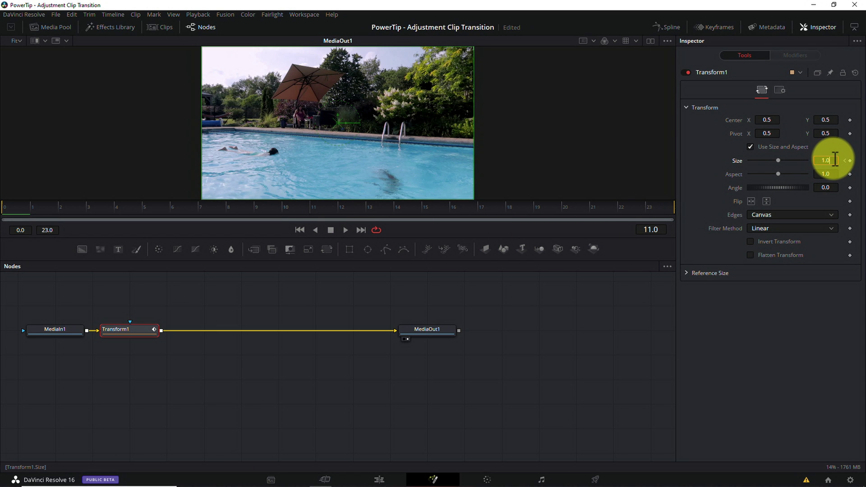
type("4")
key("Tab")
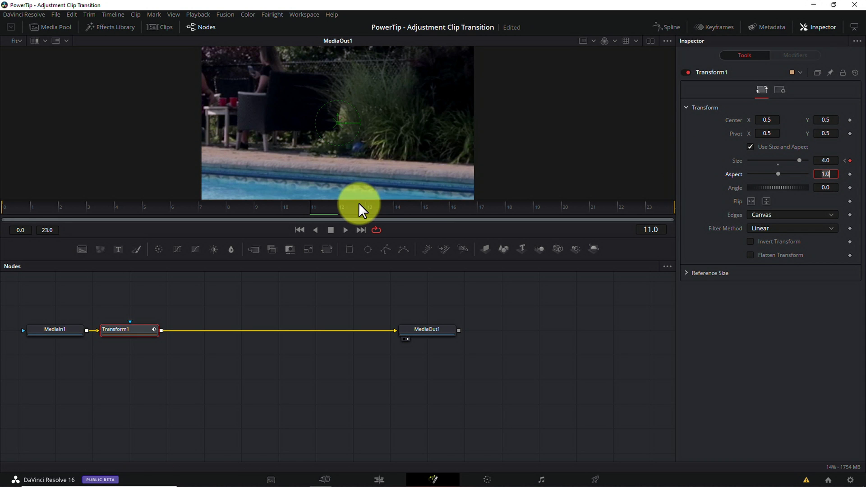
left_click(339, 206)
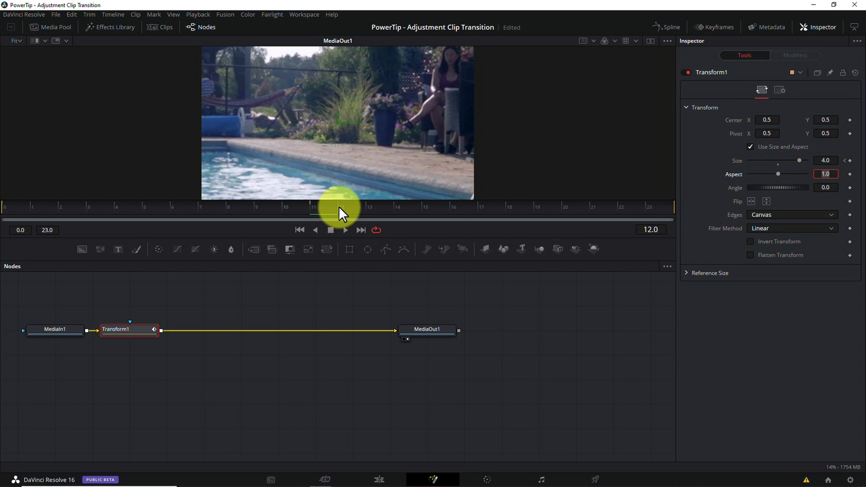
left_click(831, 161)
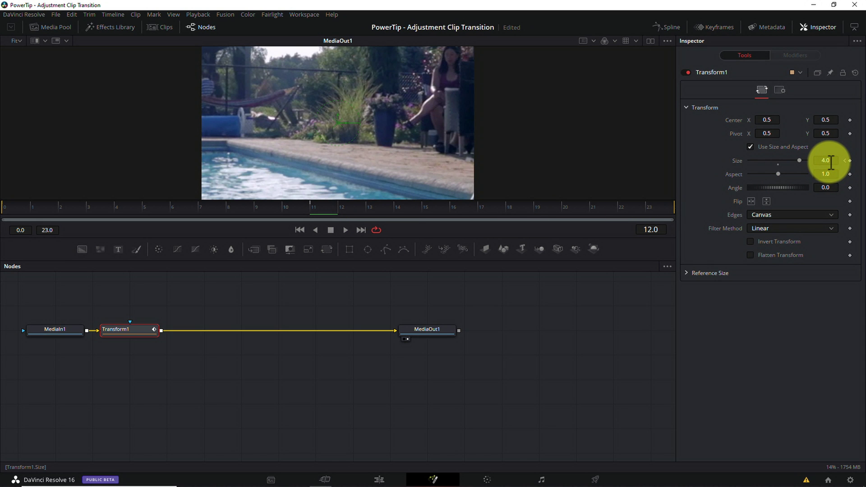
key("BackSpace")
type(".5")
key("Tab")
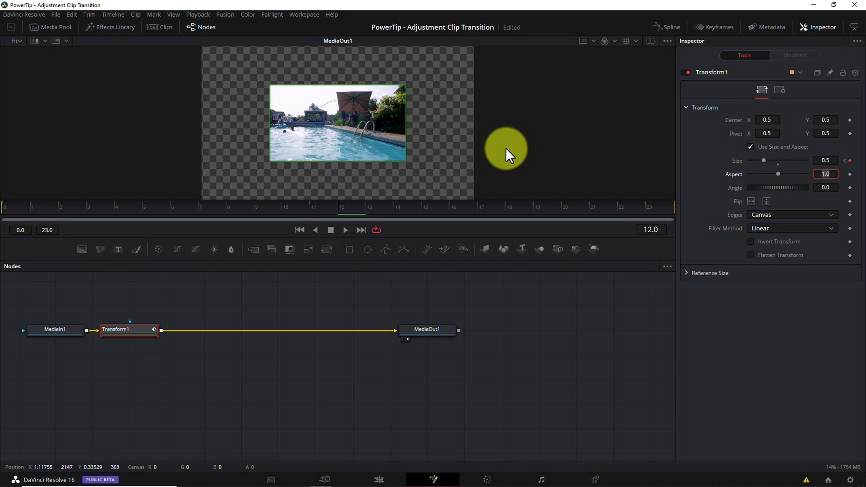
- Set Transform1's Edges to Mirror and check the result on the final frame
left_click(832, 214)
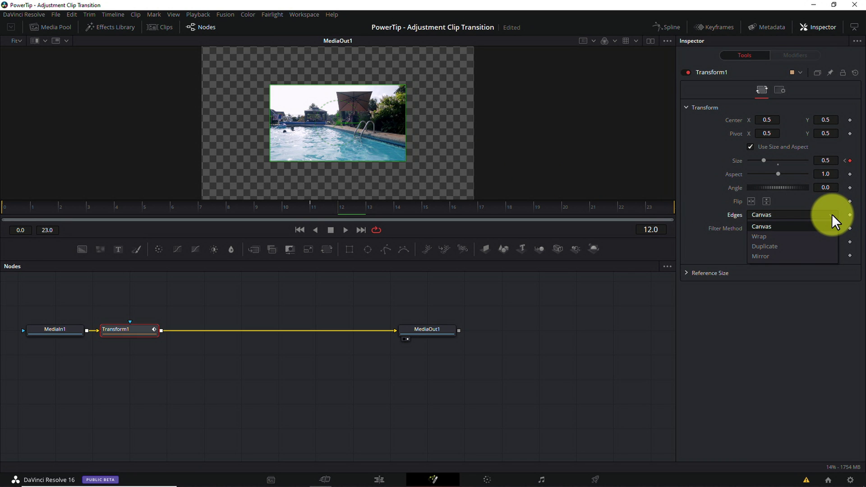
left_click(786, 256)
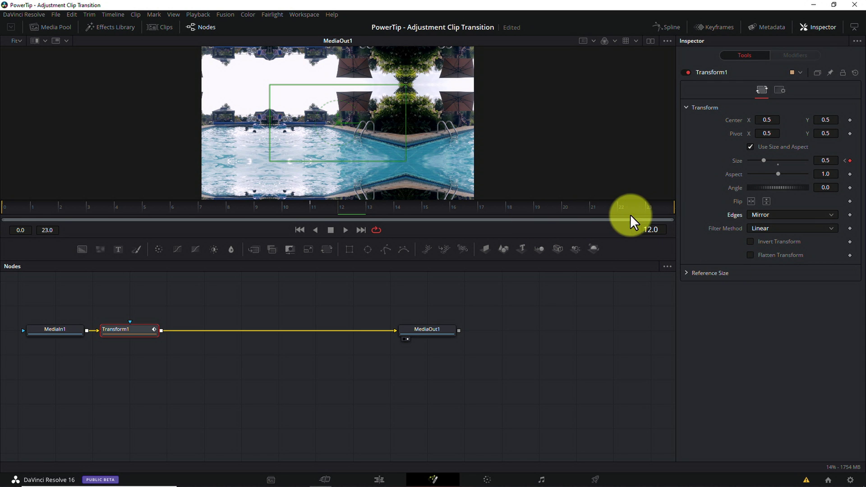
left_click_drag(654, 210, 648, 210)
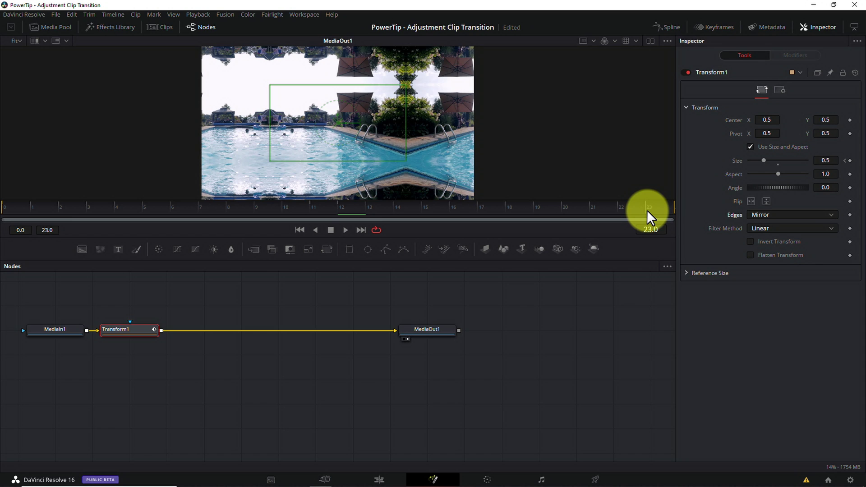
key("Right")
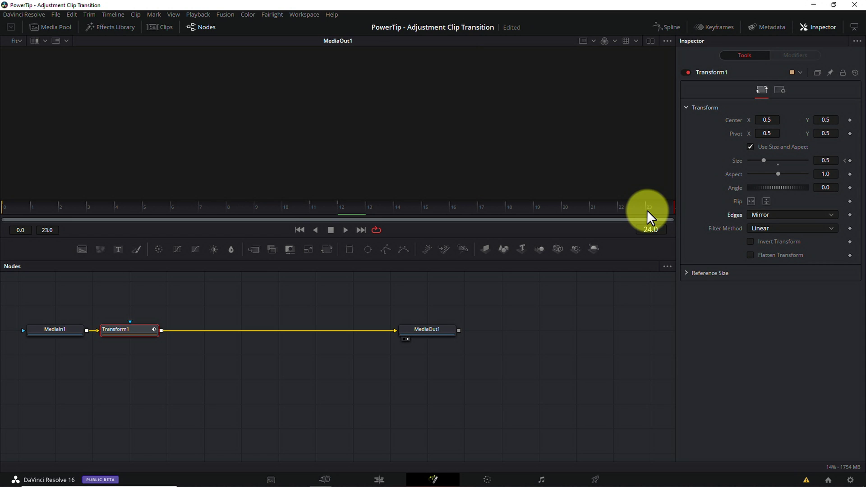
- Set Transform1's Size to 1.0 at frame 24, play the zoom, and park at frame 11
left_click(837, 161)
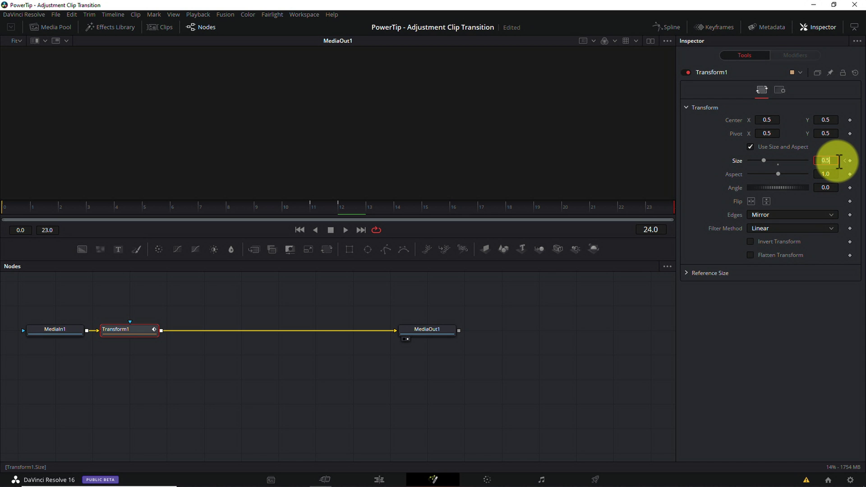
type("1.0")
key("Tab")
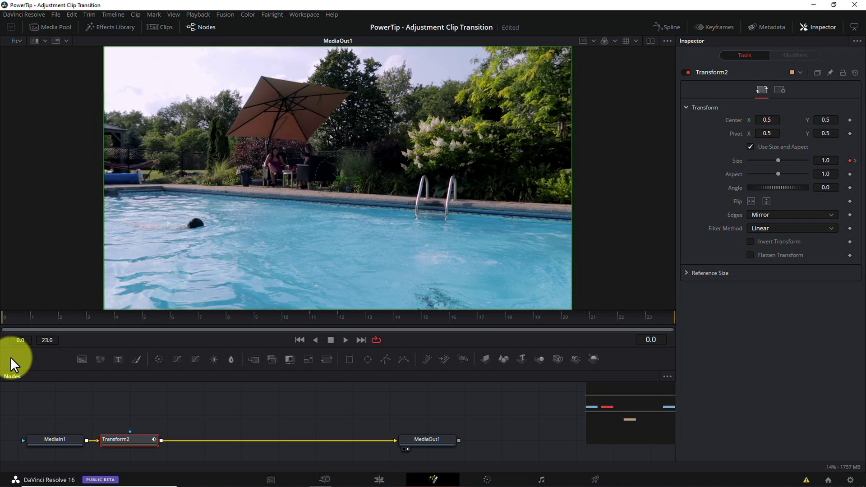
key("space")
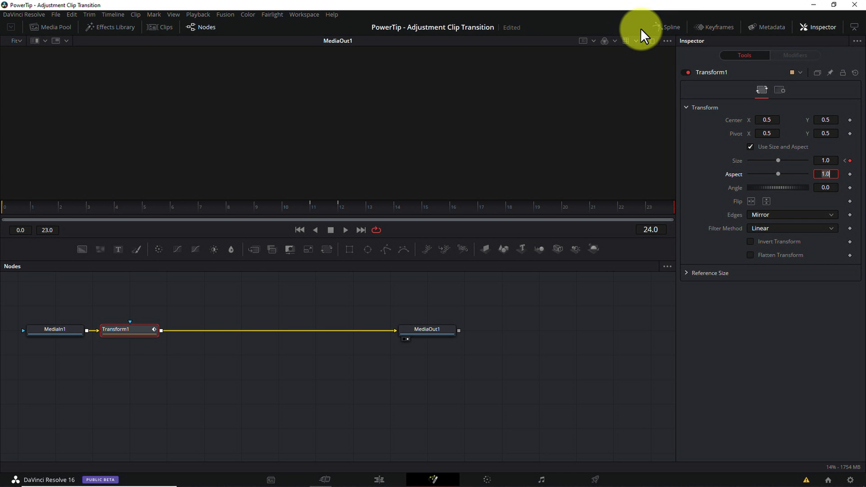
left_click(313, 207)
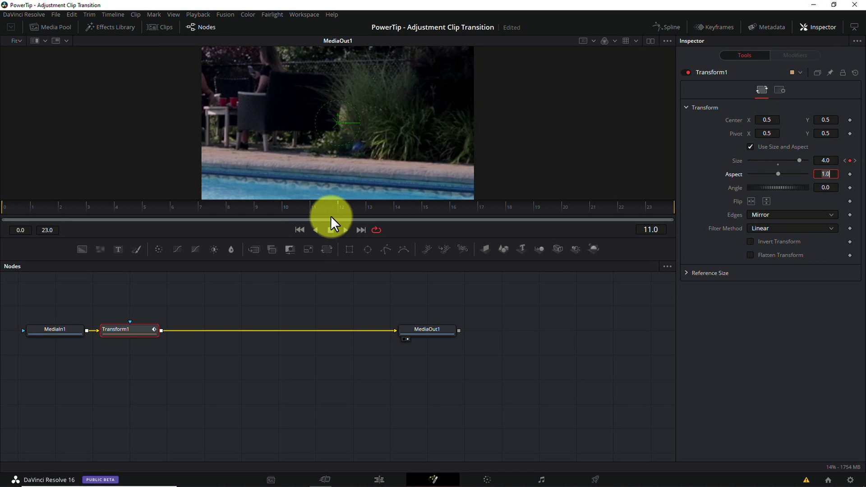
- Show Transform1's Size curve, zoomed to fit, in an enlarged Spline editor
left_click(673, 25)
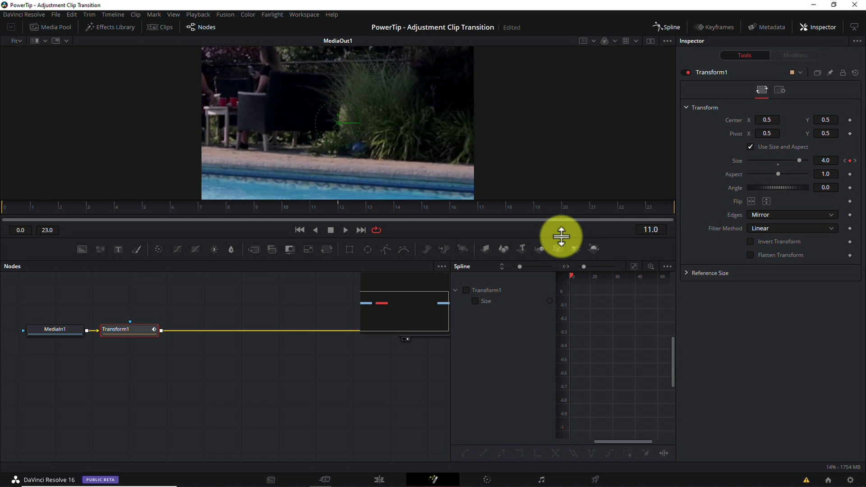
left_click_drag(561, 237, 550, 98)
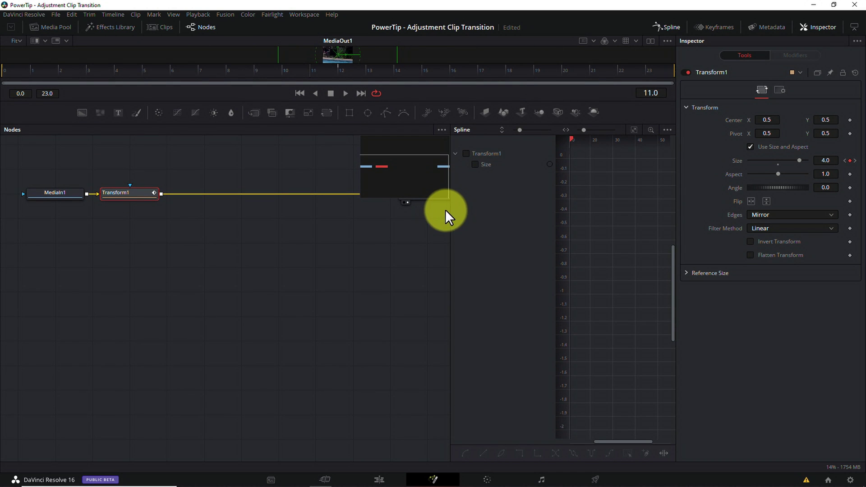
left_click_drag(449, 206, 232, 195)
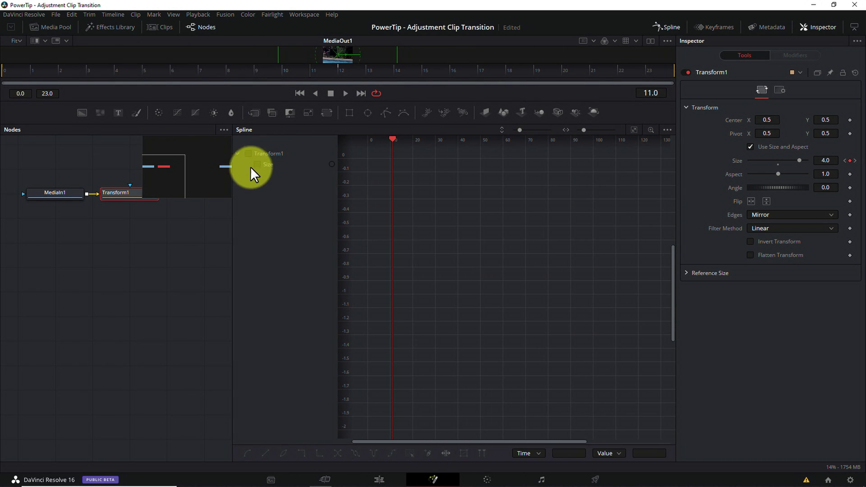
left_click(256, 164)
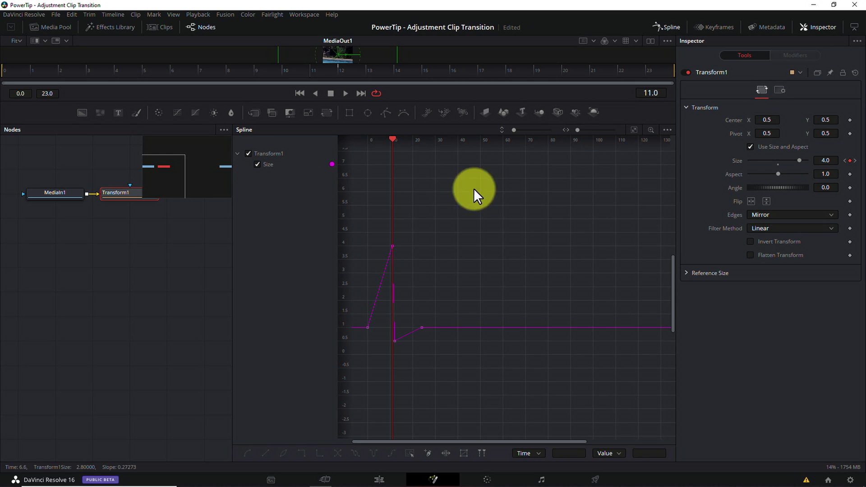
left_click(635, 129)
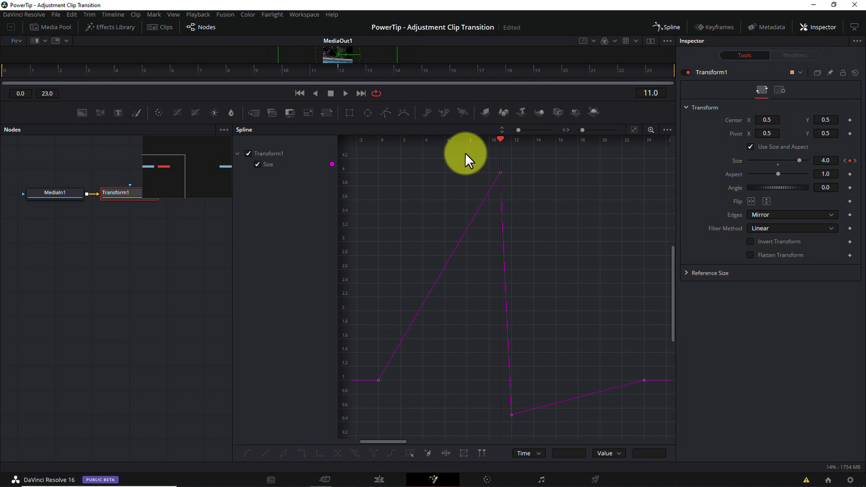
- Colour the Size curve yellow-green (#aaff00) and select all its keyframes
left_click(332, 161)
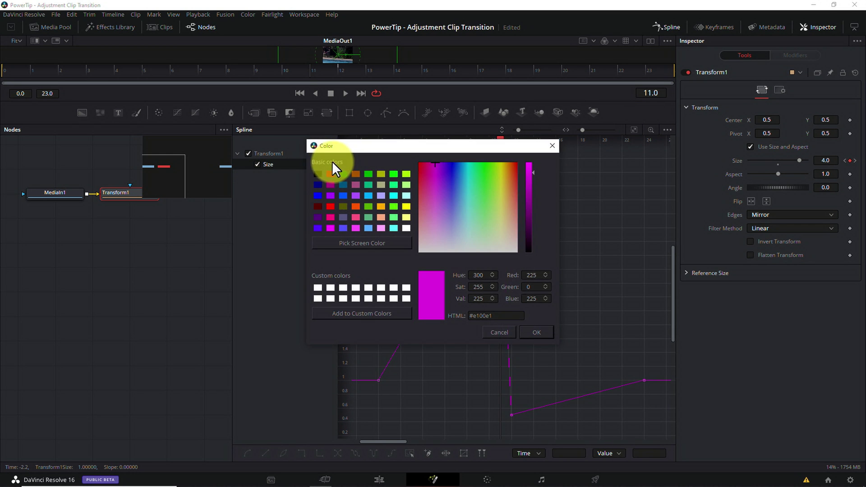
left_click(403, 172)
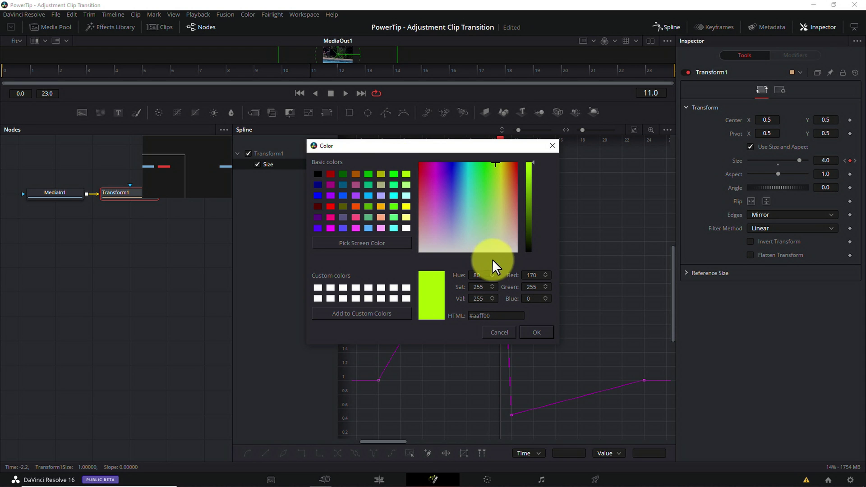
left_click(537, 333)
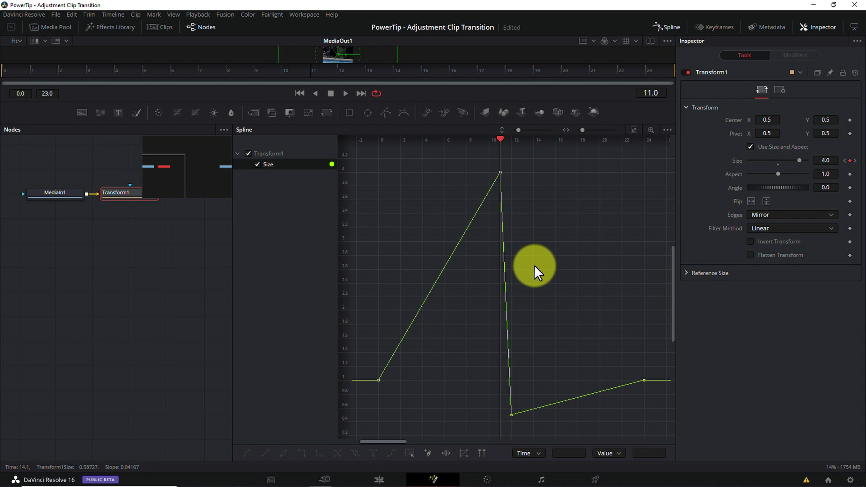
key("ctrl+a")
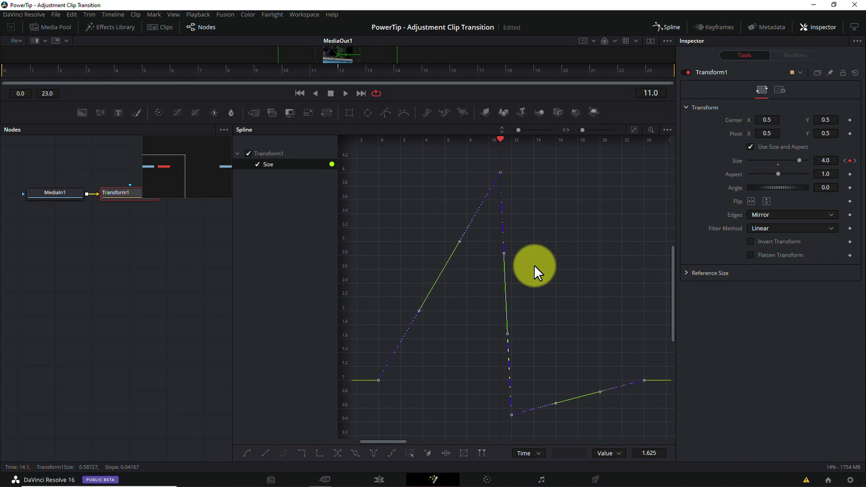
- Smooth the Size keyframes and lengthen the eases at frames 0 and 24
key("s")
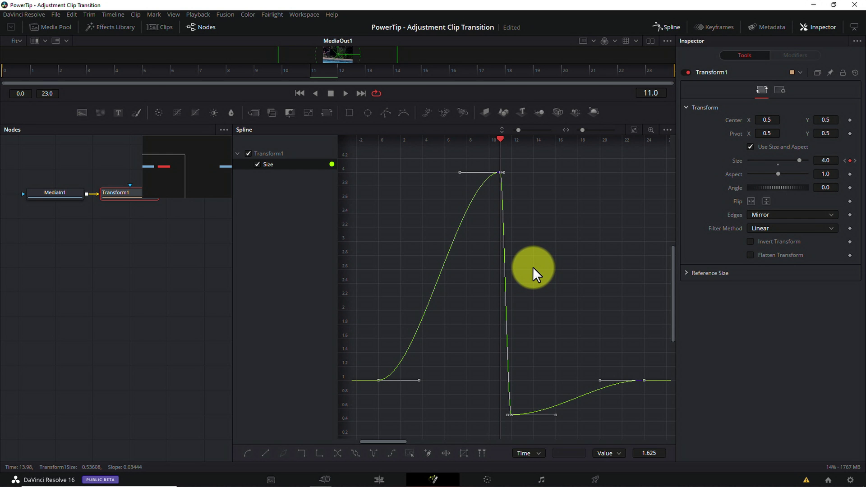
left_click(532, 267)
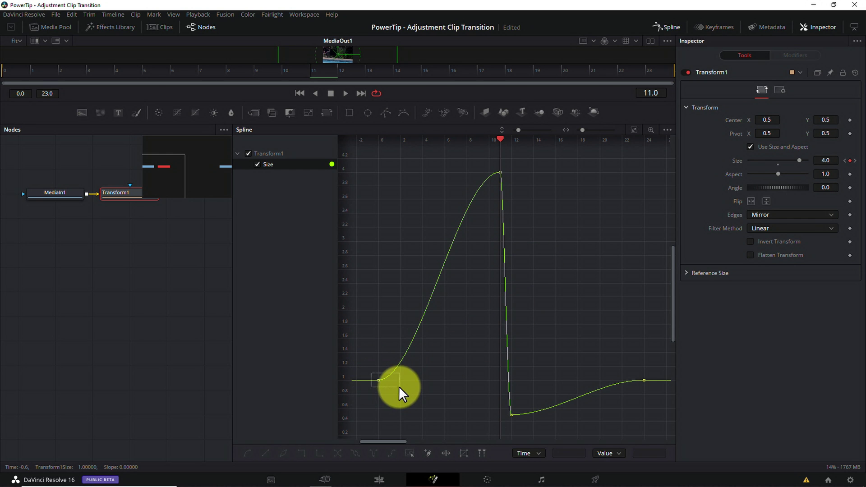
left_click_drag(399, 386, 399, 386)
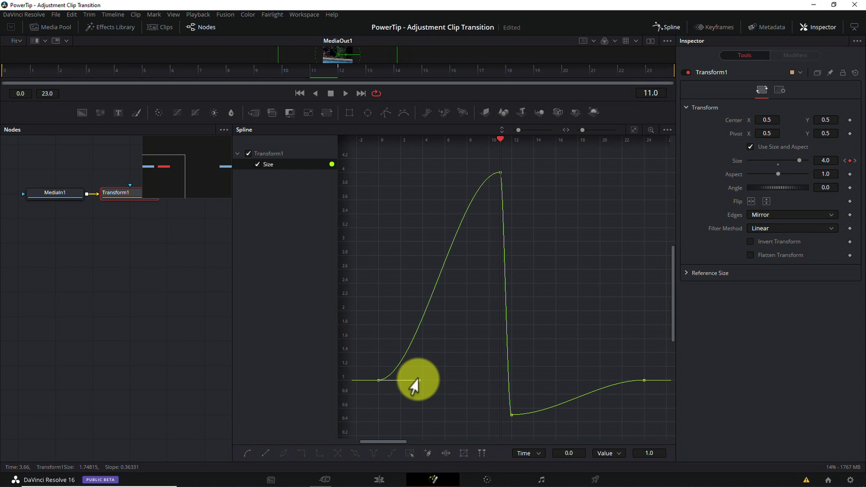
left_click_drag(411, 381, 436, 382)
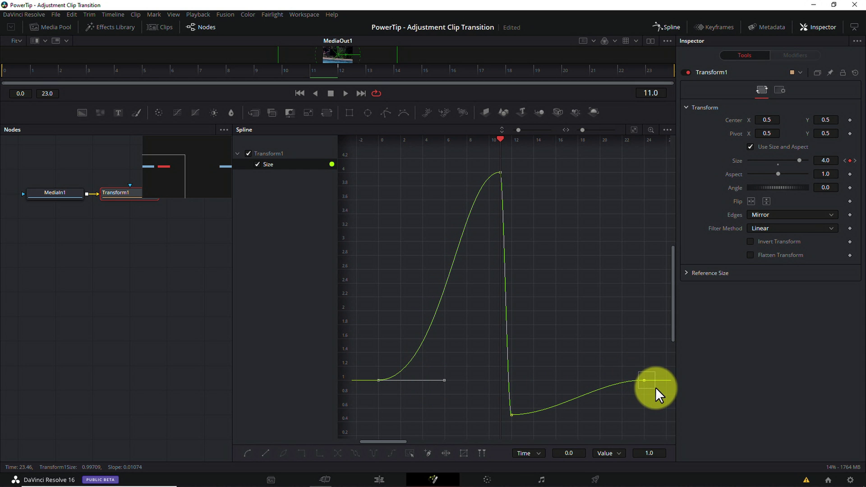
left_click_drag(656, 387, 656, 387)
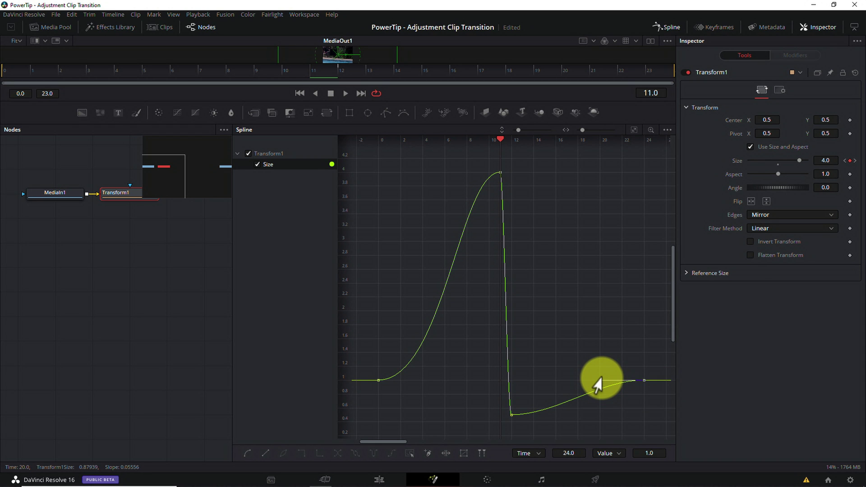
left_click_drag(601, 383, 569, 385)
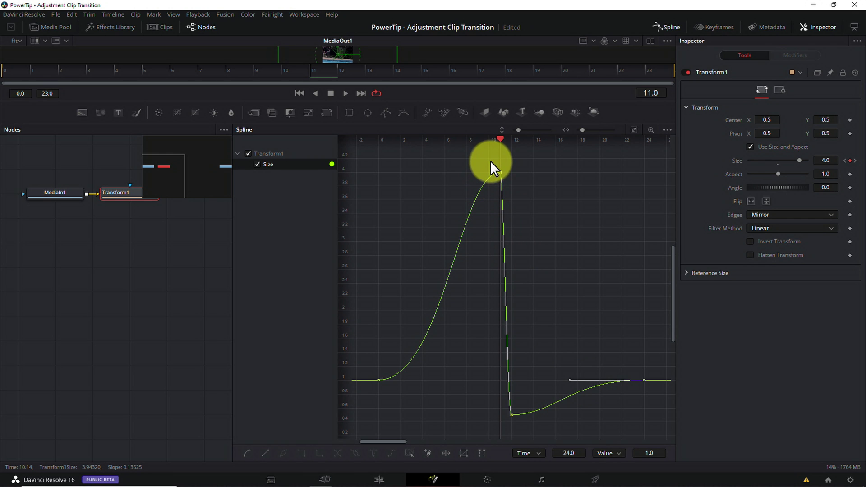
- Sharpen the peak at frame 11 into a spike and steepen the climb from frame 12
left_click(501, 172)
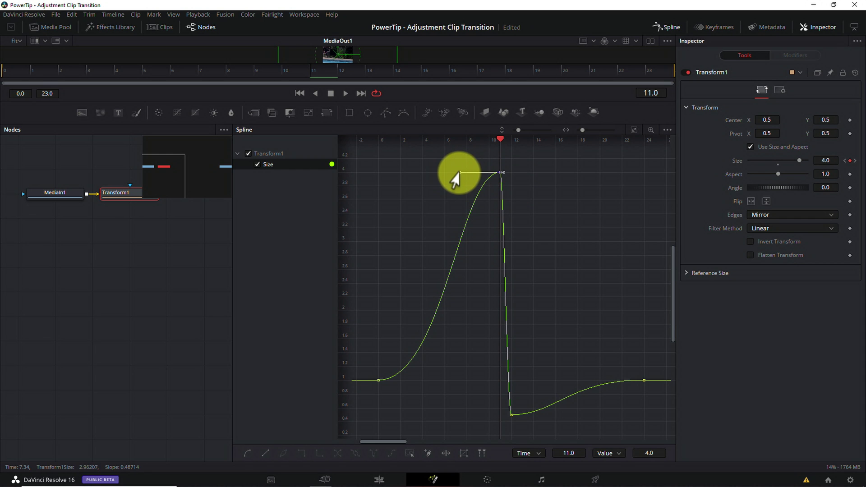
left_click_drag(458, 173, 500, 371)
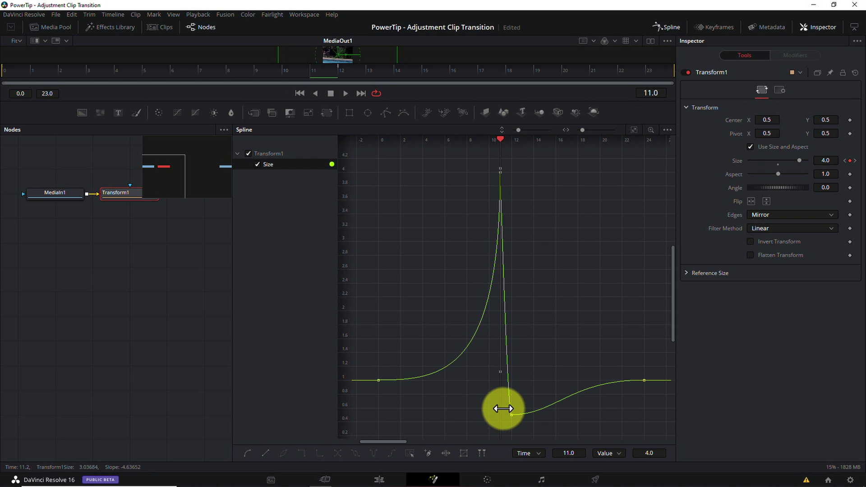
left_click_drag(506, 416, 551, 426)
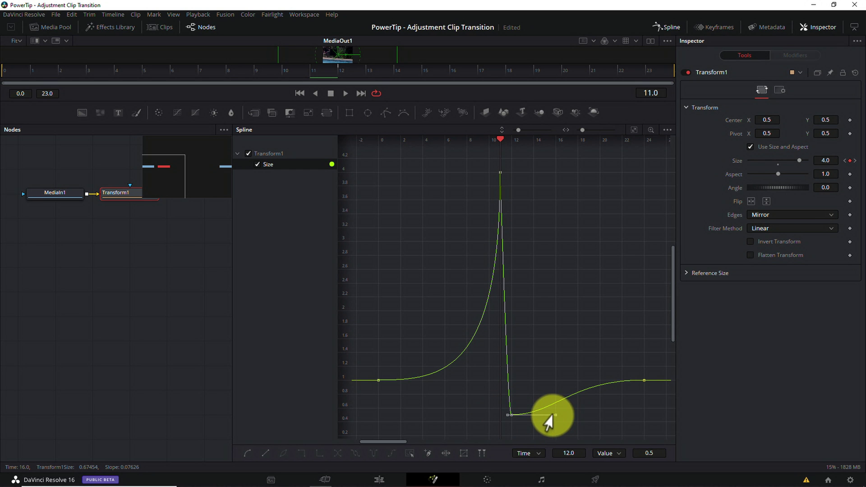
left_click_drag(549, 416, 506, 384)
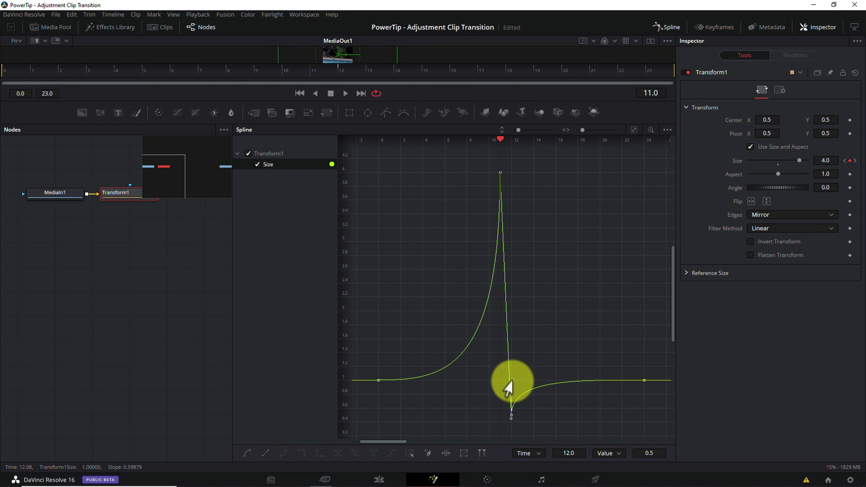
left_click(596, 341)
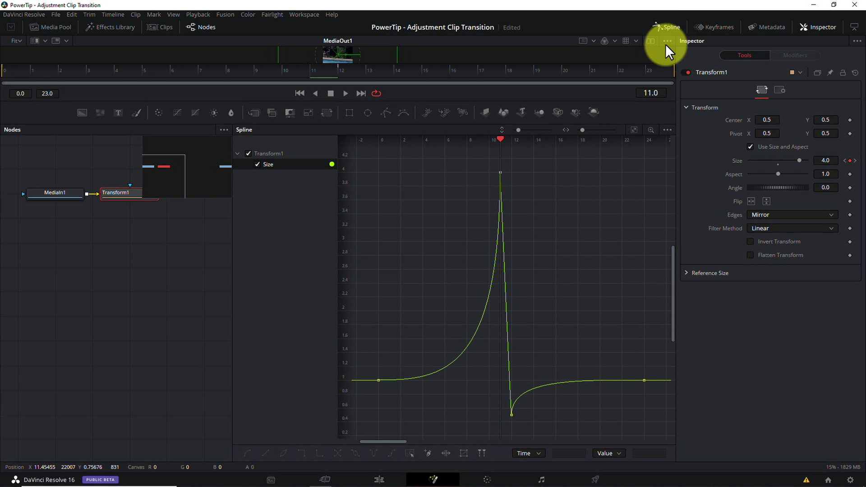
left_click(664, 26)
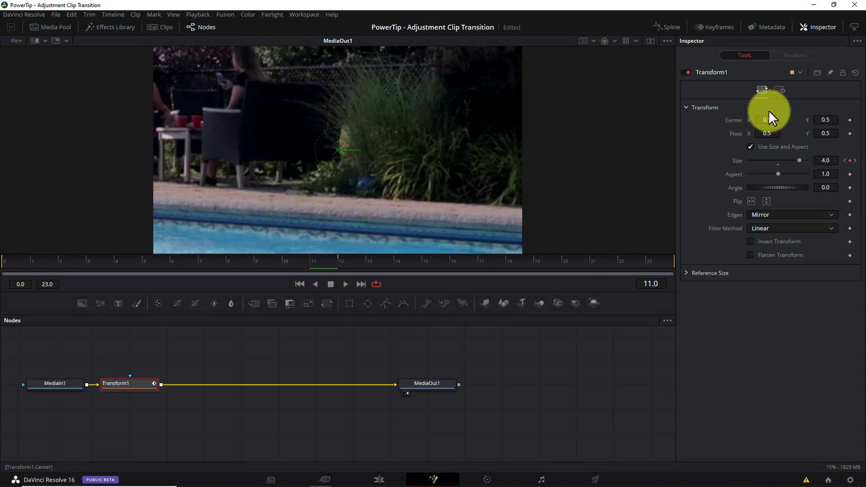
- Enable motion blur on Transform1 and raise its Quality from 2 to 5
left_click(779, 90)
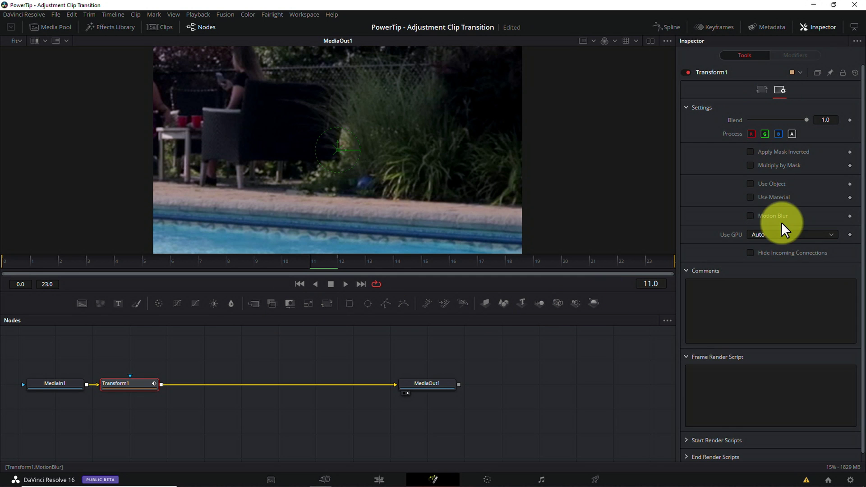
left_click(769, 215)
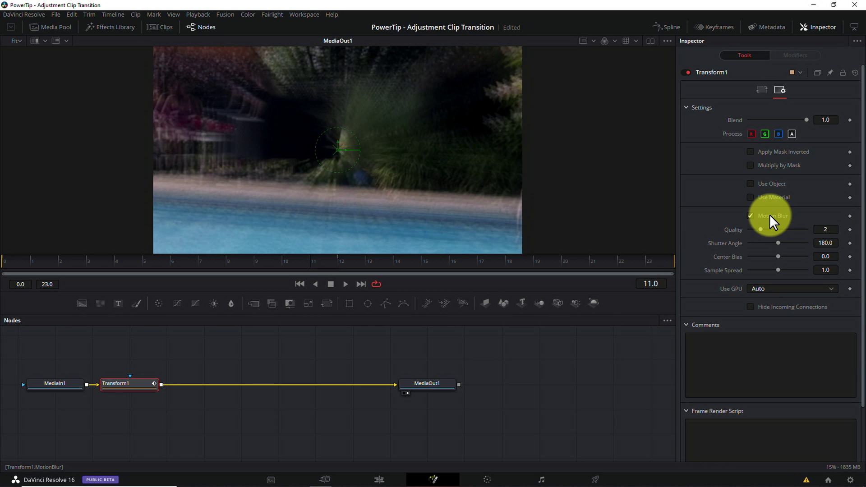
left_click(827, 230)
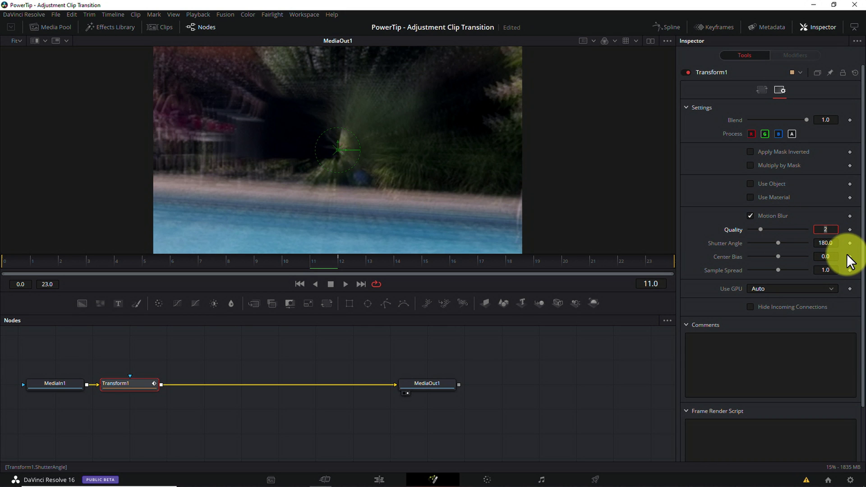
type("5")
key("Tab")
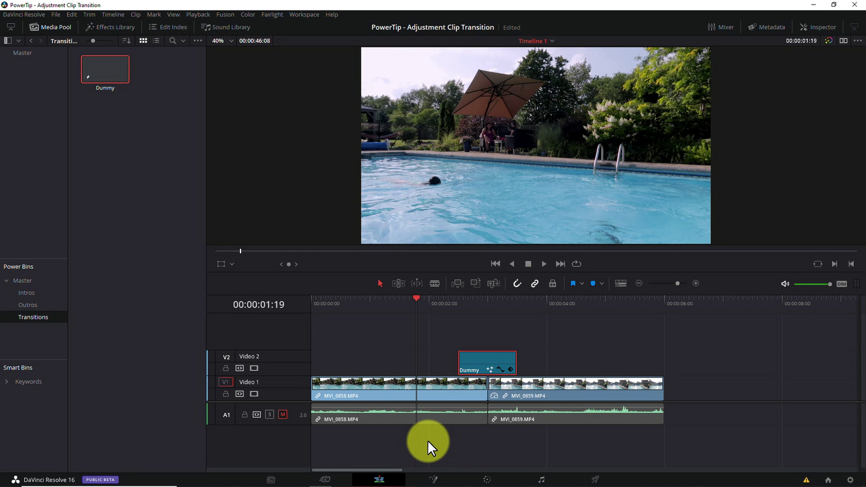
- Play the timeline across the Dummy adjustment clip to preview the zoom, then stop
key("space")
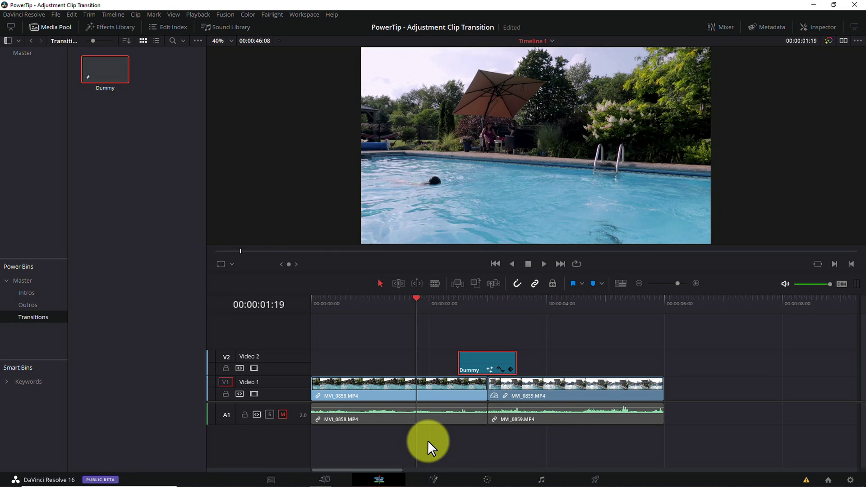
key("space")
key("space")
mouse_move(491, 366)
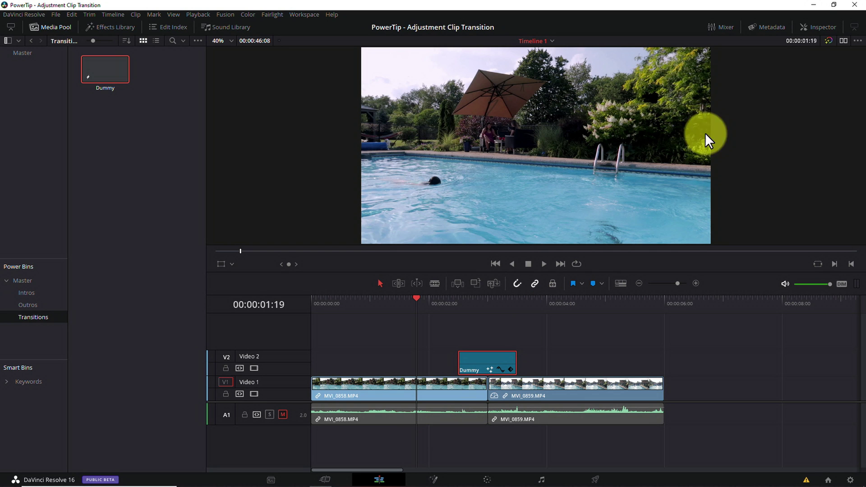
- In the Inspector, change the V2 adjustment clip's name from Dummy to 'Zoom In - 24 Frames'
left_click(817, 30)
left_click(773, 73)
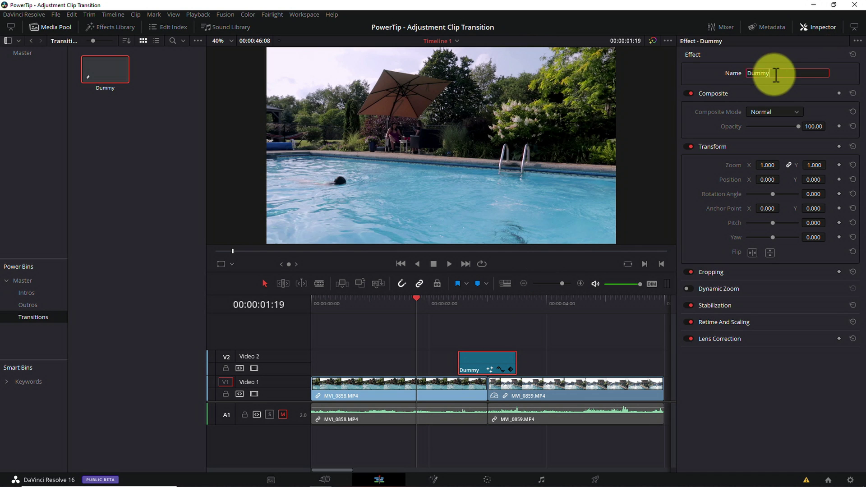
type("Zoom In -")
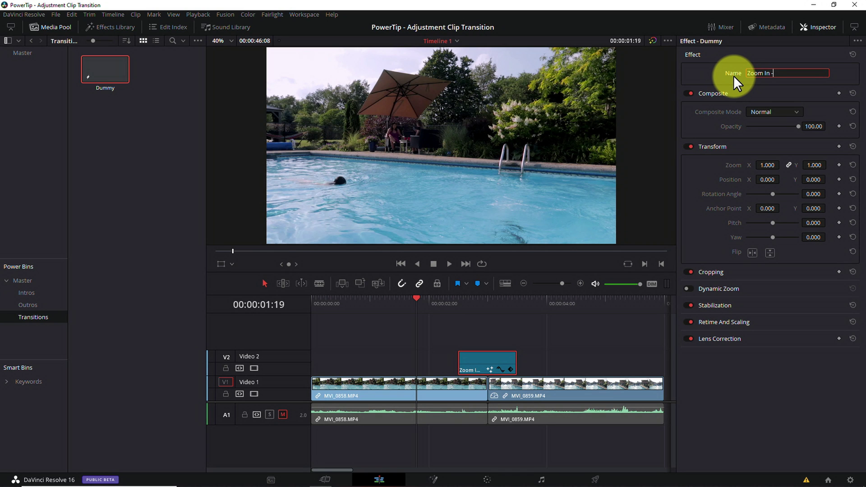
type(" 24 Frames")
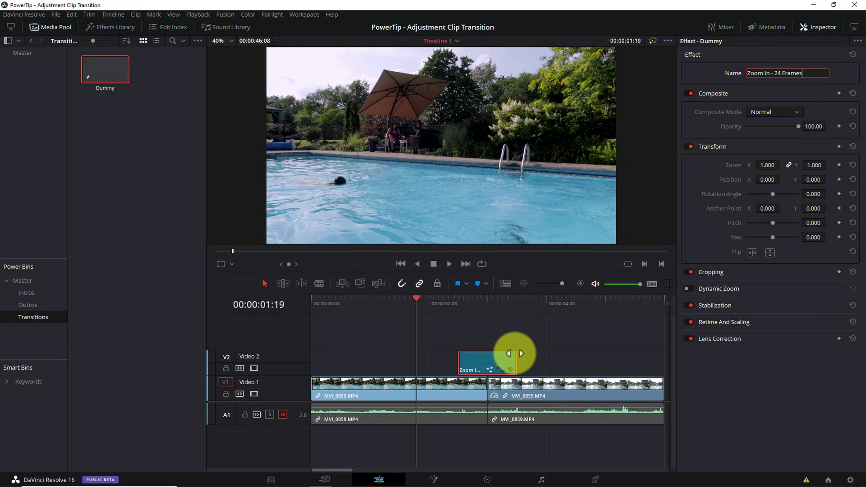
- Save 'Zoom In - 24 Frames' to the Transitions bin, preview it, then place a copy before MVI_0858
left_click_drag(486, 358, 118, 138)
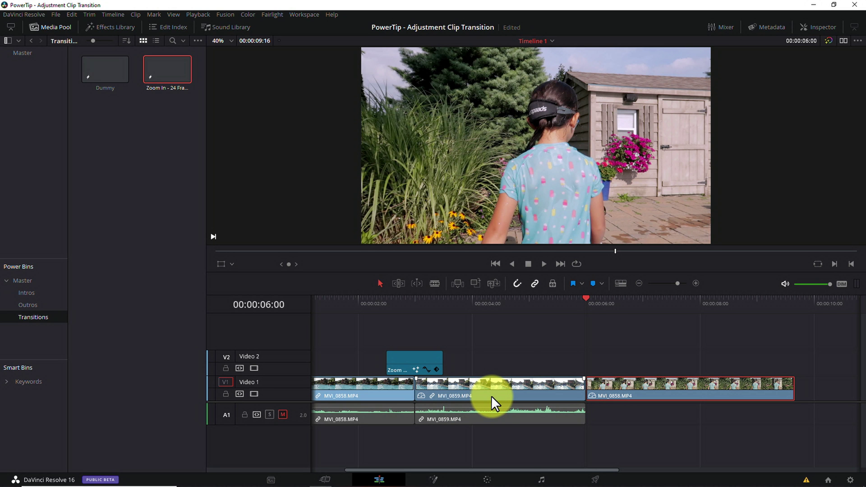
key("shift+Left")
key("space")
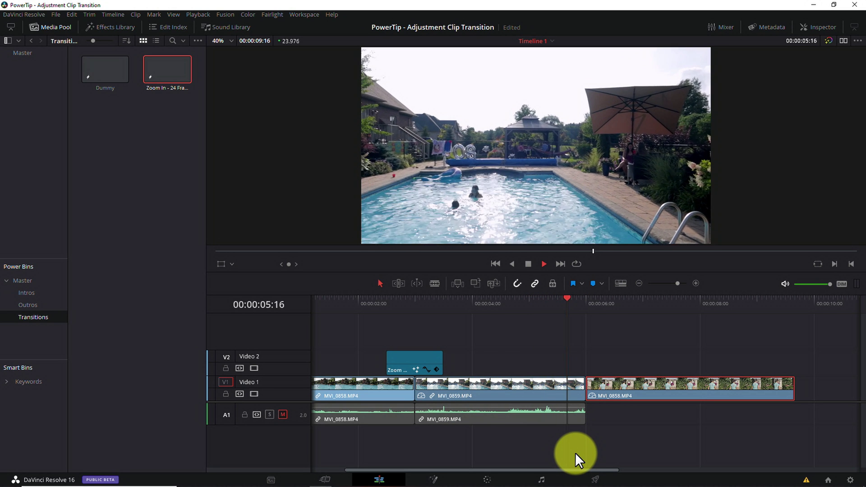
key("space")
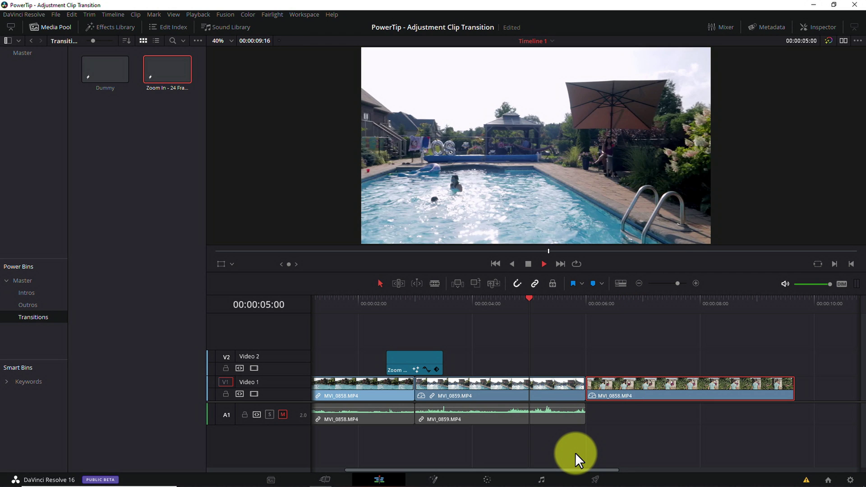
key("space")
key("space")
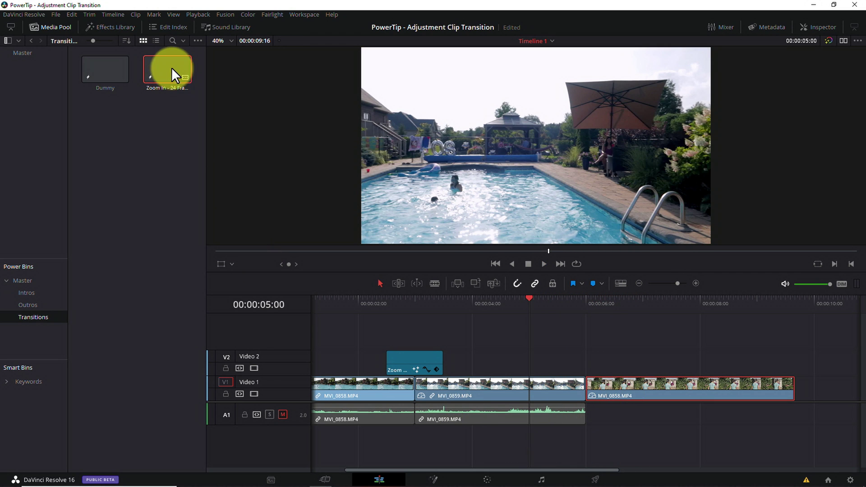
left_click_drag(162, 66, 559, 359)
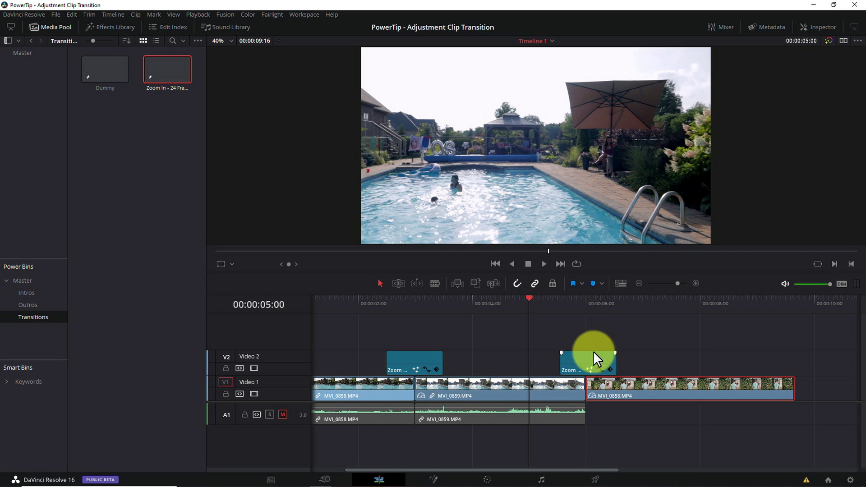
- Align the transition copy to start at 00:00:05:12, before the cut at 00:00:06:00
left_click(585, 298)
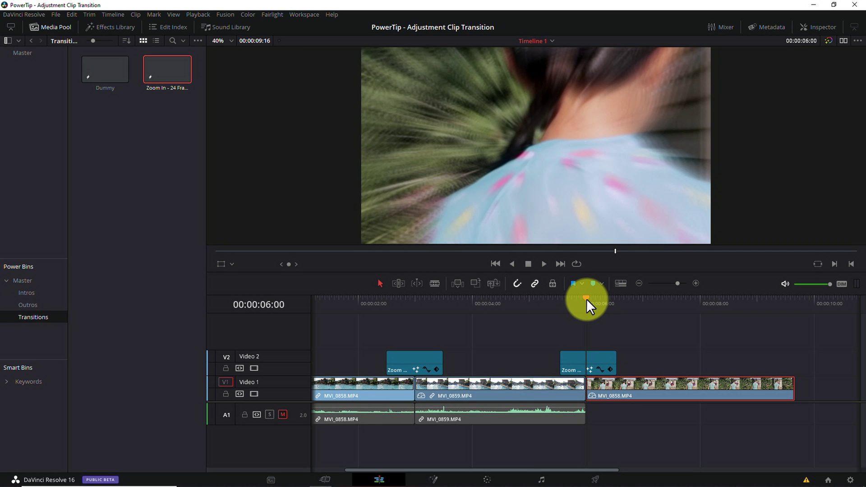
key("Left")
key("Left")
key("Left")
key("Left")
key("Left")
key("Left")
key("Left")
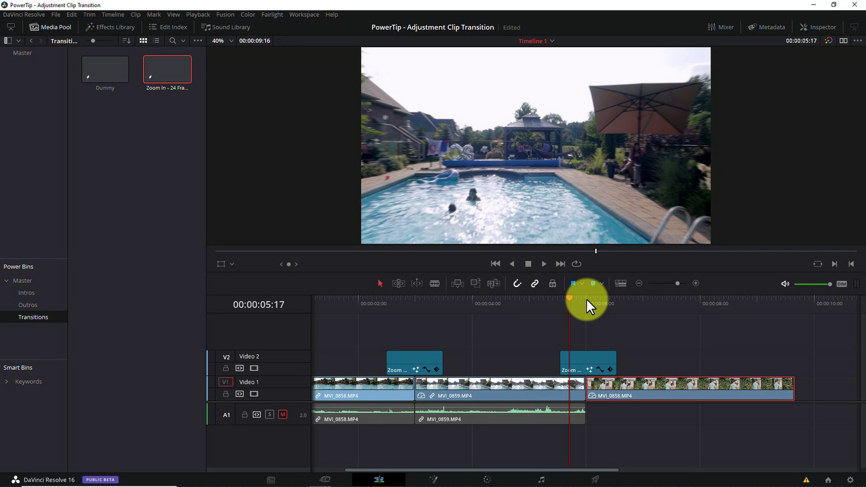
key("Left")
key("Left")
key("Left")
key("Left")
key("Left")
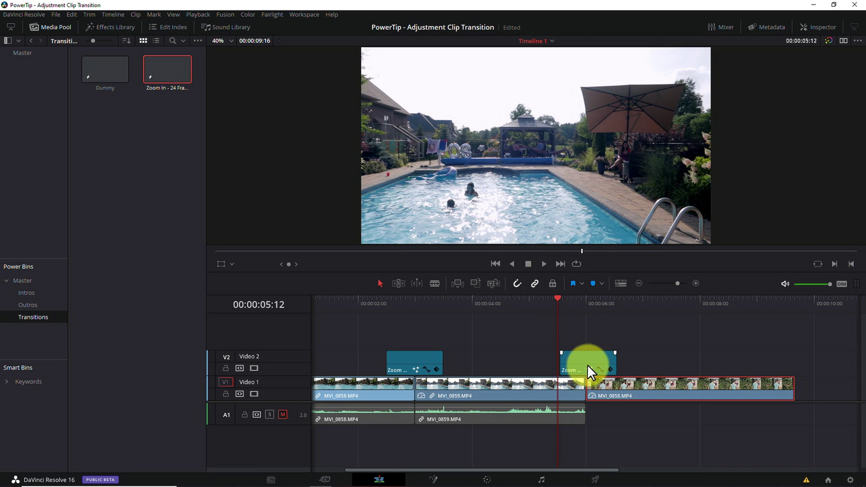
left_click_drag(587, 364, 576, 364)
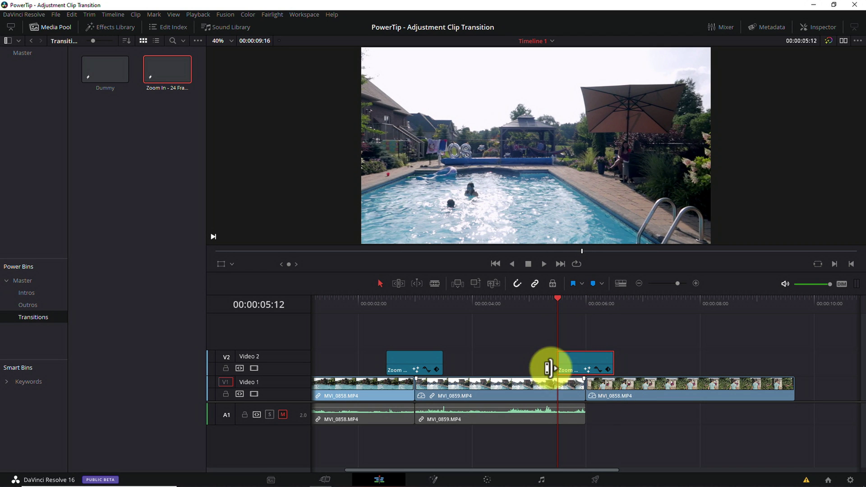
- Preview the transition from 00:00:05:00, then add Zoom In above a cut in Color Grading Academy
left_click(530, 302)
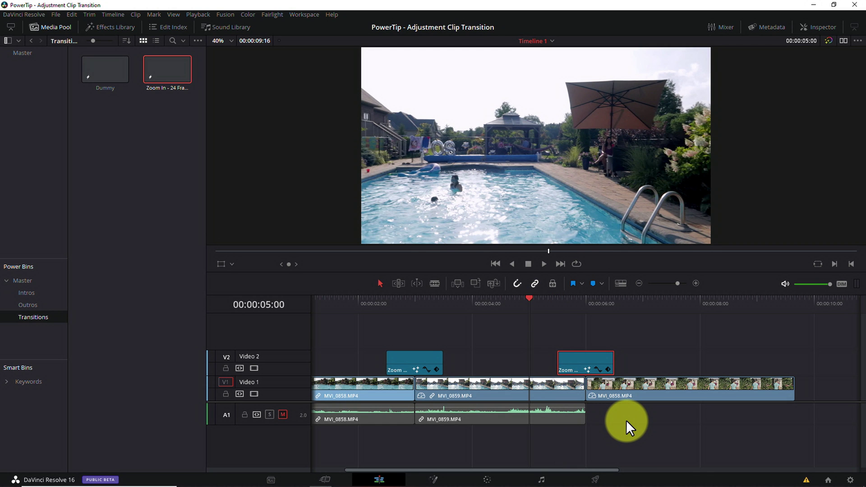
key("space")
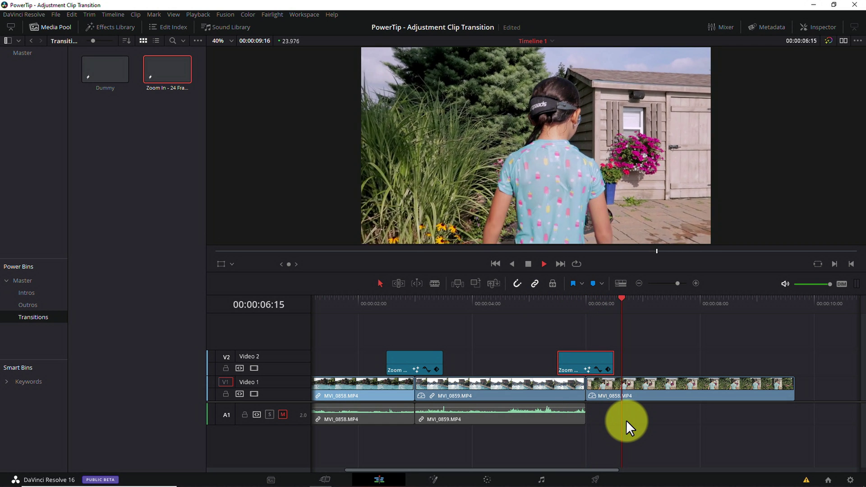
key("space")
key("space")
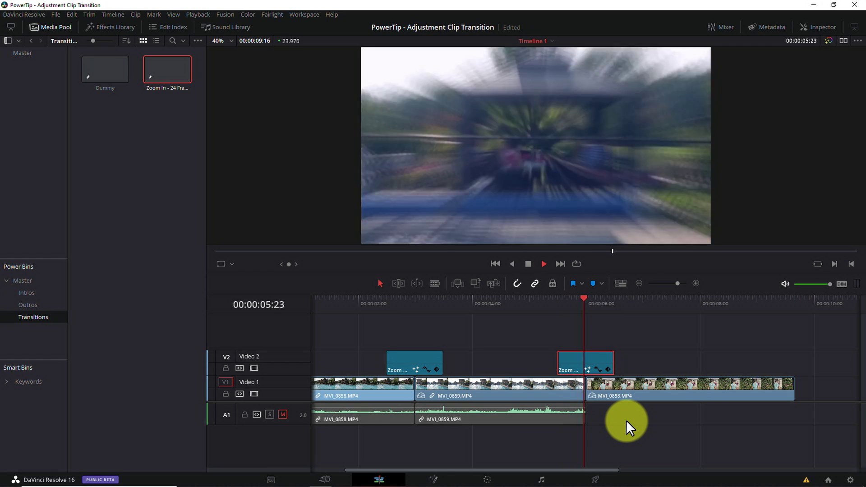
key("space")
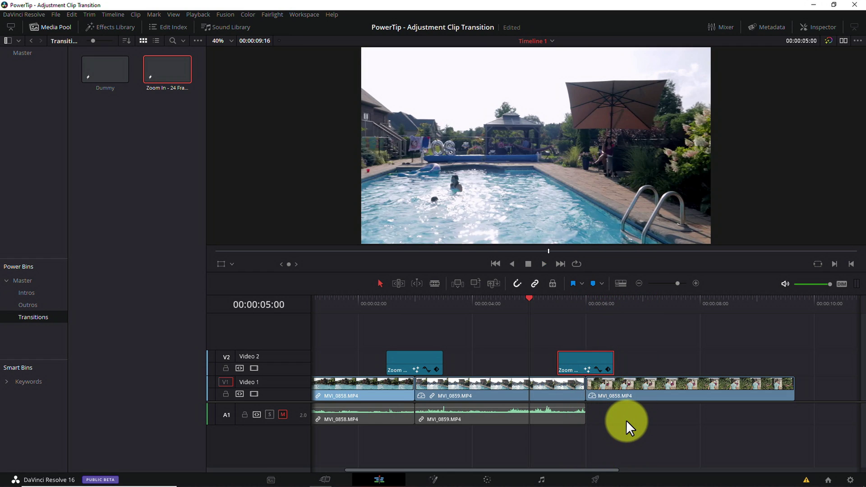
key("space")
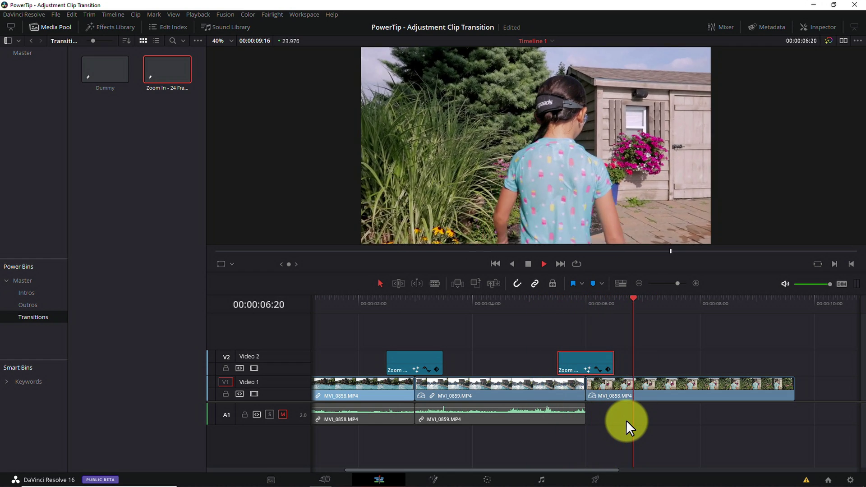
key("space")
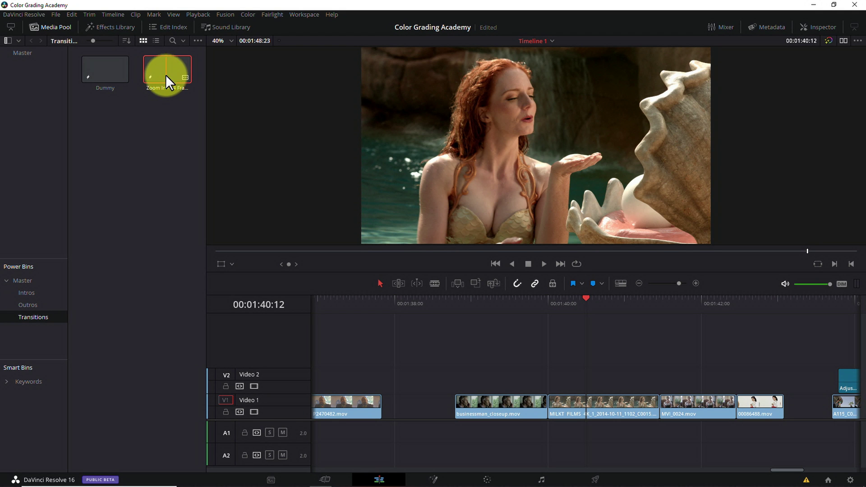
left_click_drag(167, 74, 516, 381)
- Slide the Zoom In clip to start at 01:39:12 and preview its blurred zoom across the cut
key("Left")
key("Left")
key("Left")
key("Left")
key("Left")
key("Left")
key("Left")
key("Left")
key("Left")
key("Left")
key("Left")
key("Left")
key("Left")
key("Left")
key("Left")
key("Left")
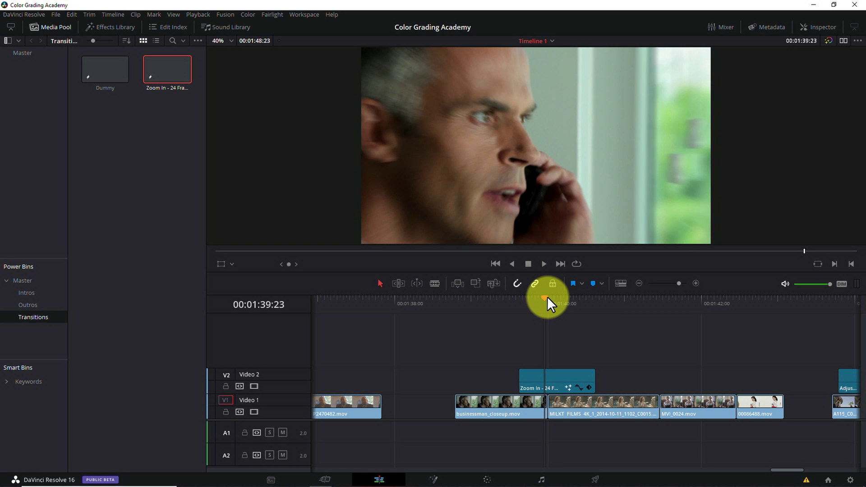
key("Left")
key("Left")
key("Left")
key("Left")
key("Left")
key("Left")
key("Left")
key("Left")
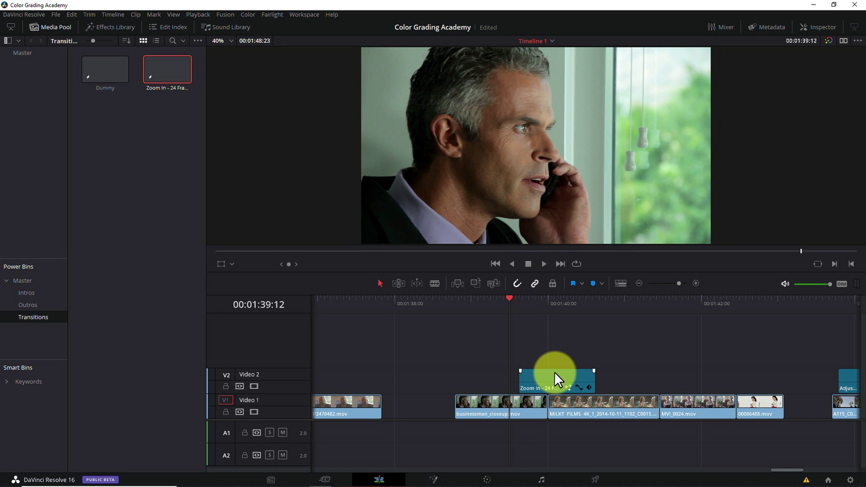
left_click_drag(554, 378, 541, 378)
left_click(455, 301)
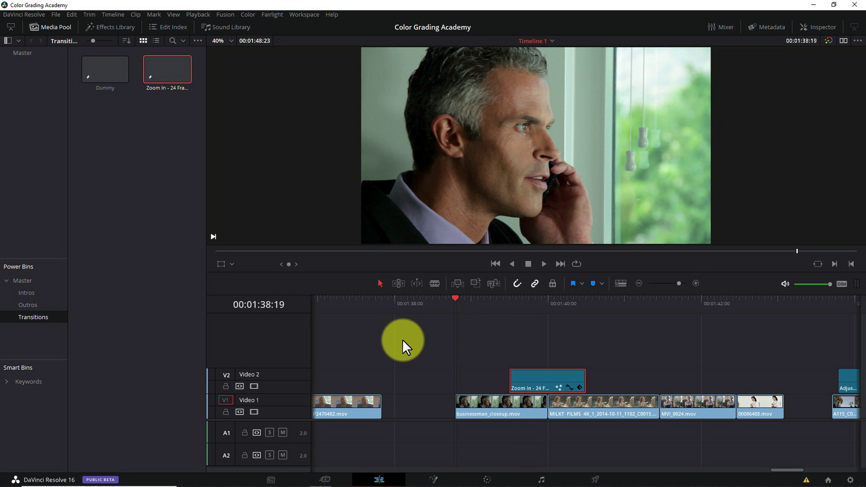
key("space")
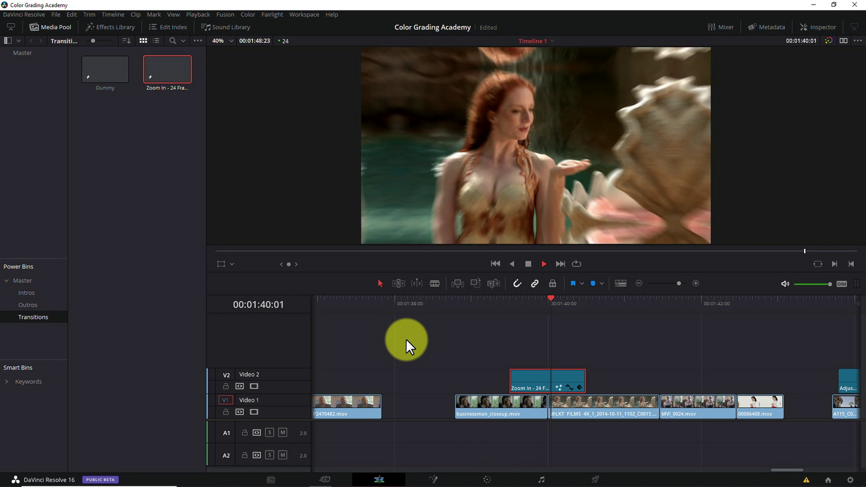